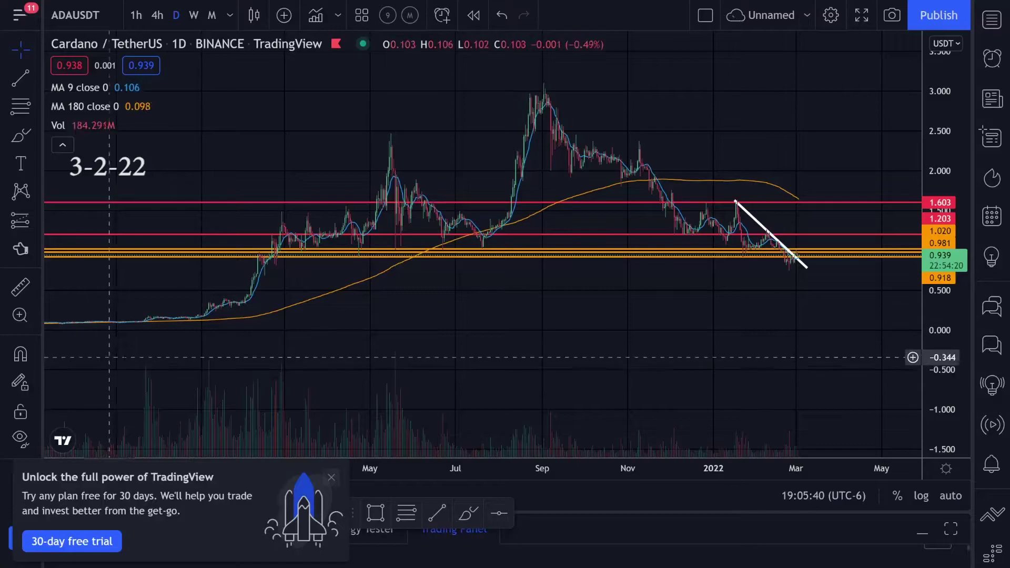
Step: Trace the decline from the September 2021 peak and circle the mid-2021 lows near the support lines with the Brush, undoing both marks
scroll(635, 343, "up", 2)
left_click_drag(939, 375, 916, 328)
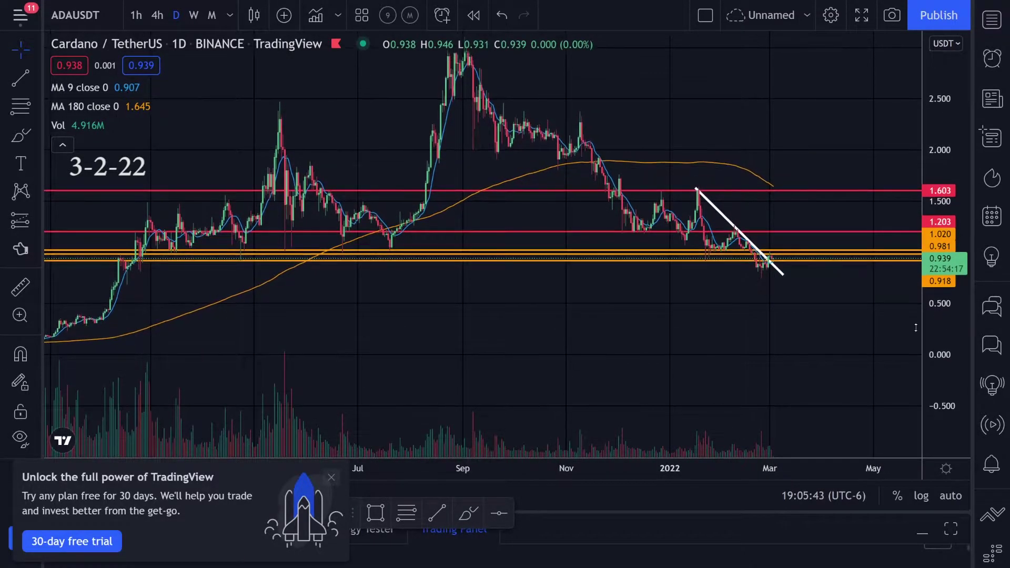
left_click(11, 136)
mouse_move(443, 65)
left_mouse_down()
mouse_move(530, 140)
mouse_move(724, 248)
left_mouse_up()
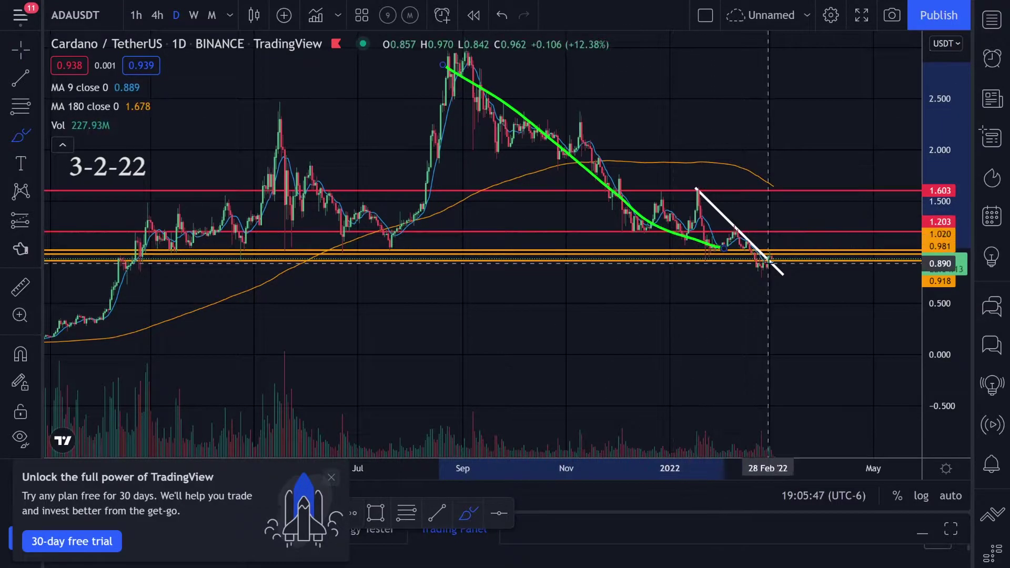
key("ctrl+z")
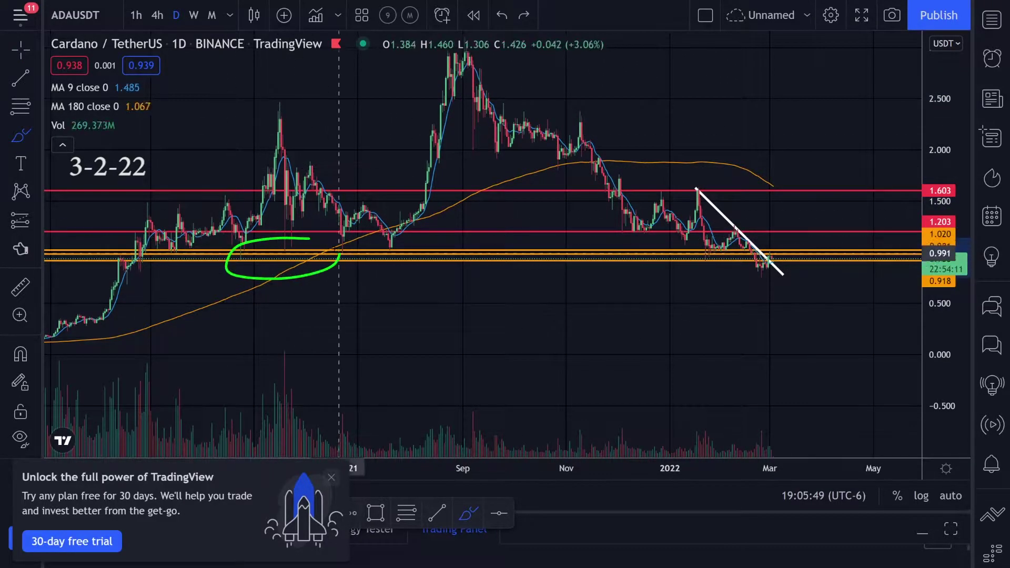
key("ctrl+z")
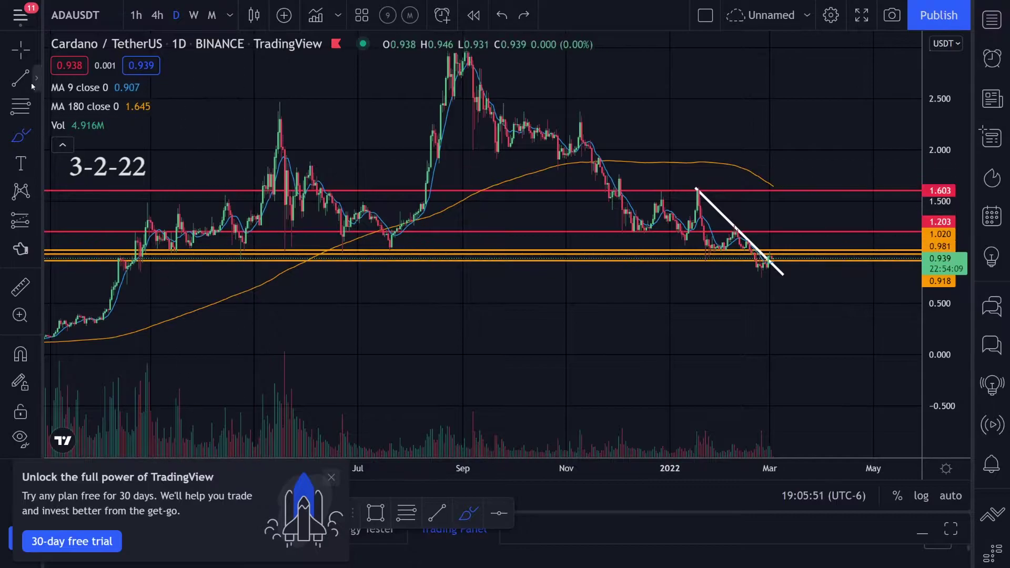
Step: Mark the March 2021 lows near the 1.020 line and circle the April 2021 wick at the 0.918 line, undoing each brush mark
left_click_drag(337, 364, 557, 375)
left_click_drag(939, 352, 940, 132)
scroll(658, 356, "up", 3)
left_click_drag(658, 356, 774, 336)
left_click_drag(935, 347, 934, 257)
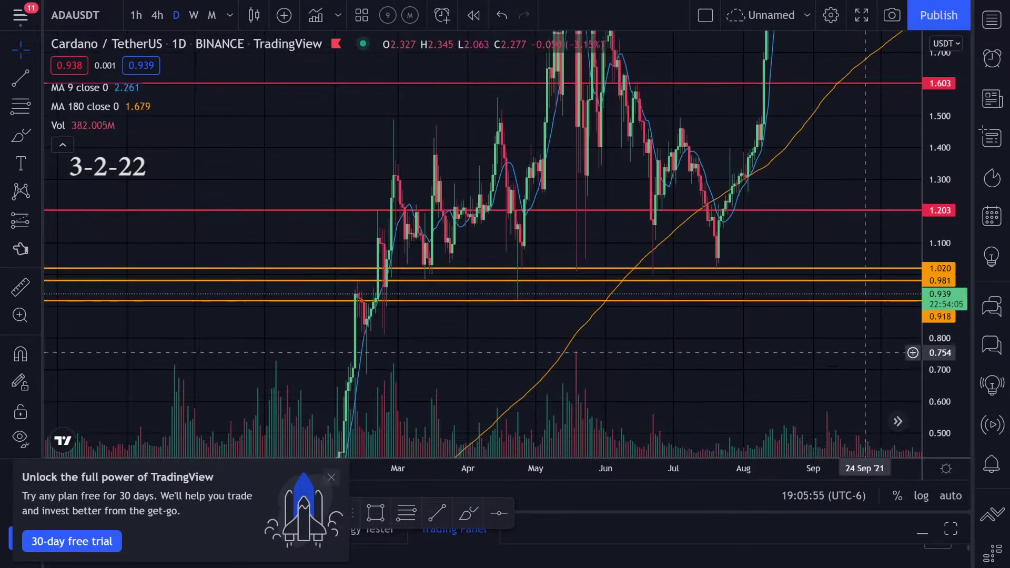
left_click_drag(788, 373, 823, 351)
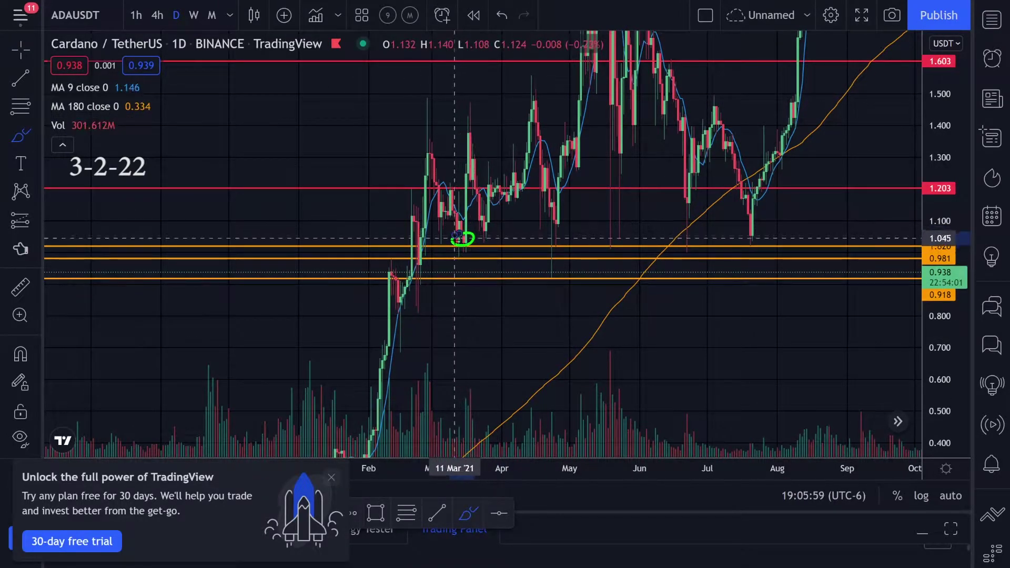
key("ctrl+z")
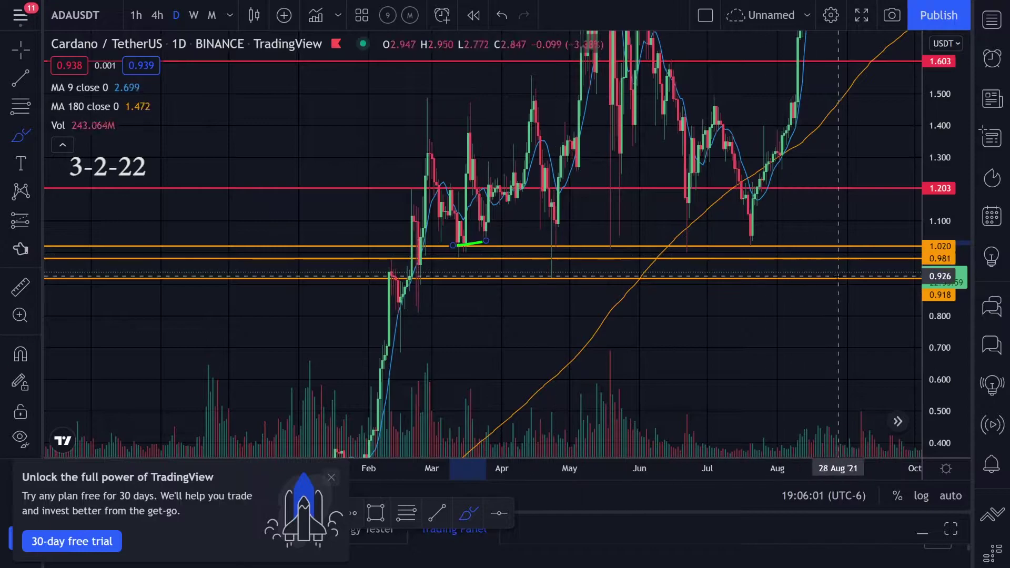
key("ctrl+z")
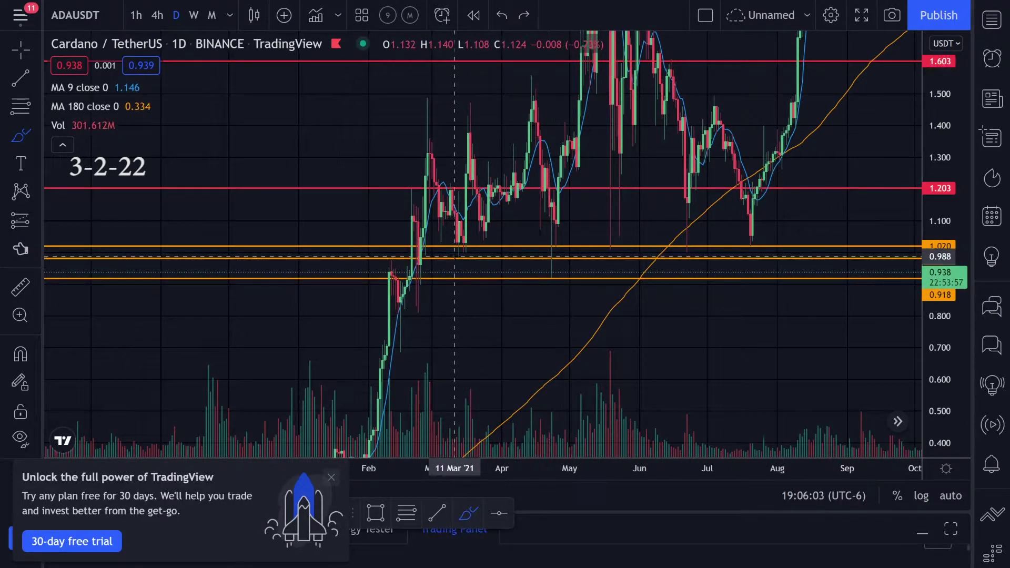
key("ctrl+z")
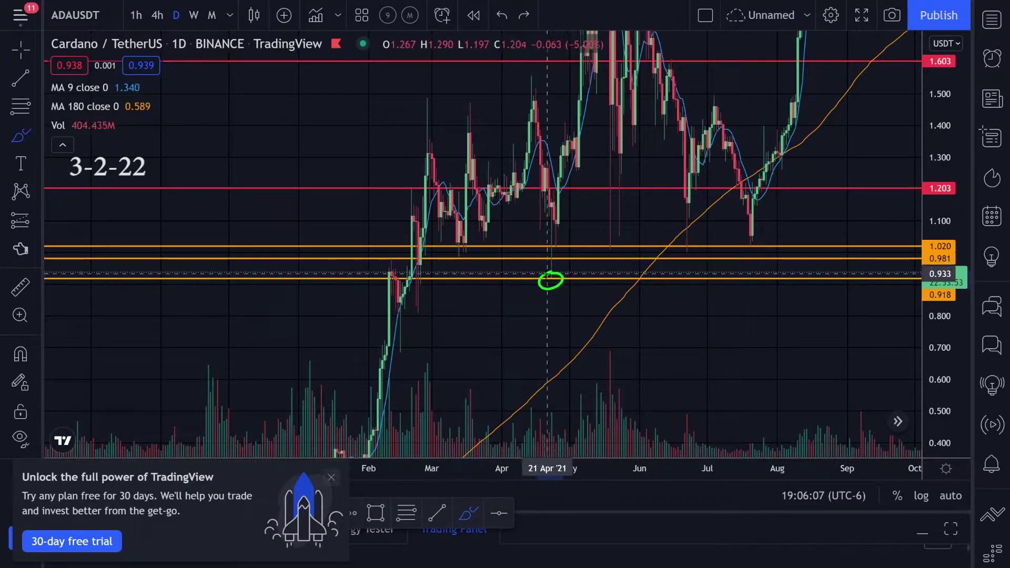
key("ctrl+z")
Step: Circle the March and April 2021 lows and brush over the three orange support lines, undoing the marks
left_click_drag(940, 411, 941, 299)
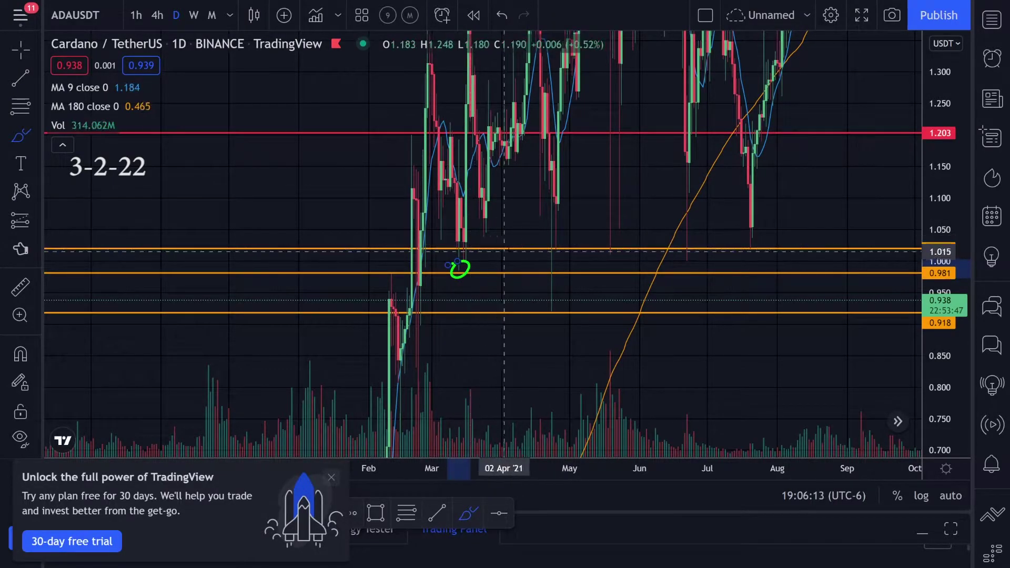
left_click_drag(454, 235, 453, 239)
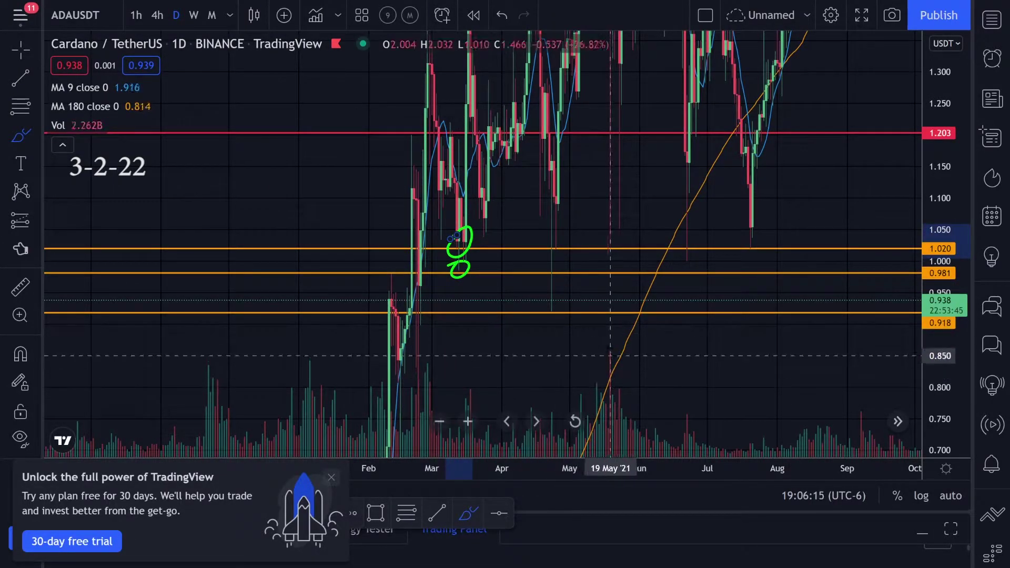
mouse_move(559, 306)
left_mouse_down()
mouse_move(545, 316)
mouse_move(549, 306)
left_mouse_up()
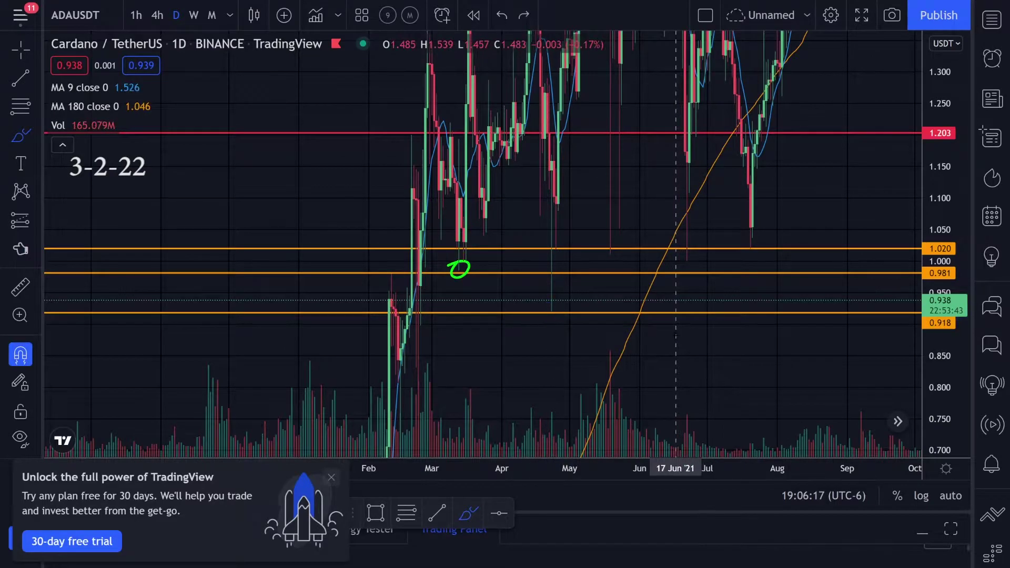
key("ctrl+z")
left_click_drag(427, 248, 514, 246)
mouse_move(429, 273)
left_mouse_down()
mouse_move(529, 277)
mouse_move(592, 309)
left_mouse_up()
key("ctrl+z")
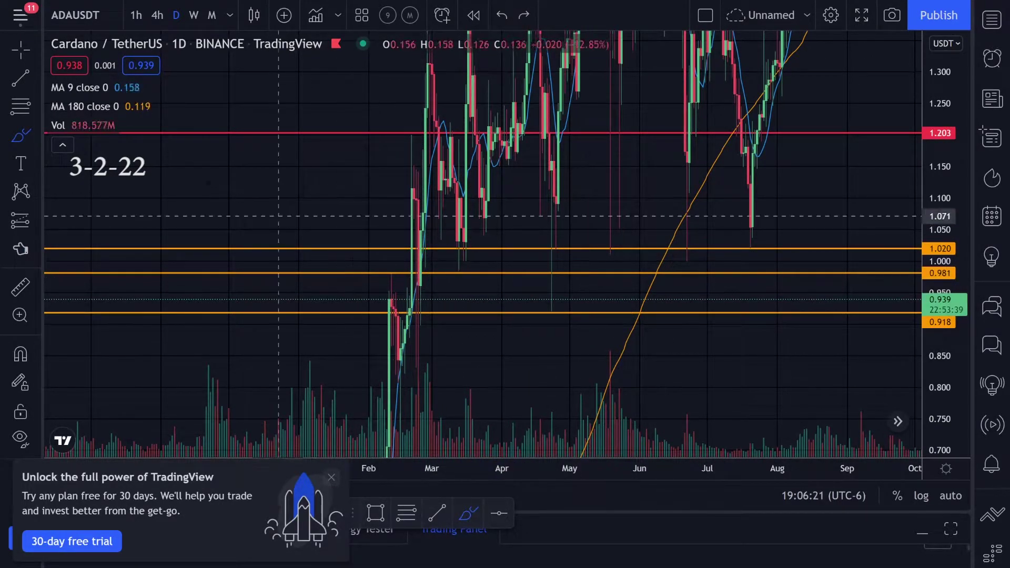
Step: Circle the late February 2022 candles around the 0.918 line and mark the low beneath them, undoing both brush marks
left_click(23, 59)
left_click(20, 136)
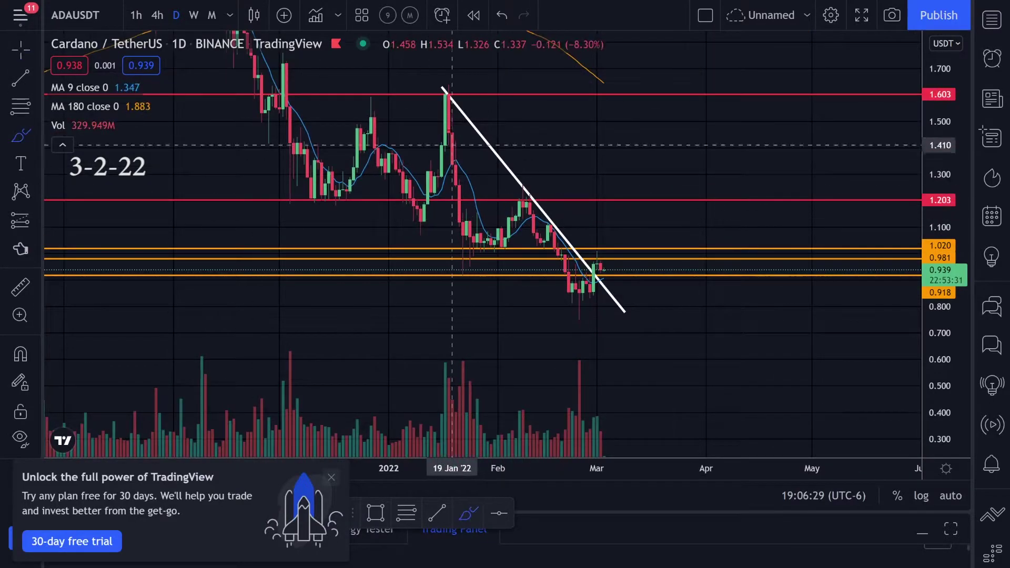
mouse_move(579, 265)
left_mouse_down()
mouse_move(557, 285)
mouse_move(591, 267)
left_mouse_up()
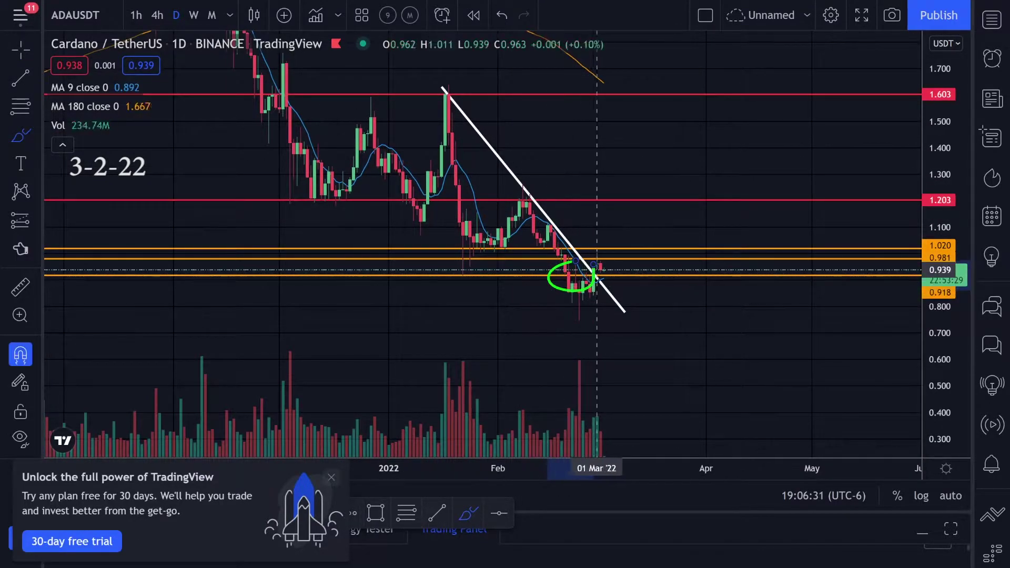
key("ctrl+z")
left_click_drag(552, 324, 608, 321)
key("ctrl+z")
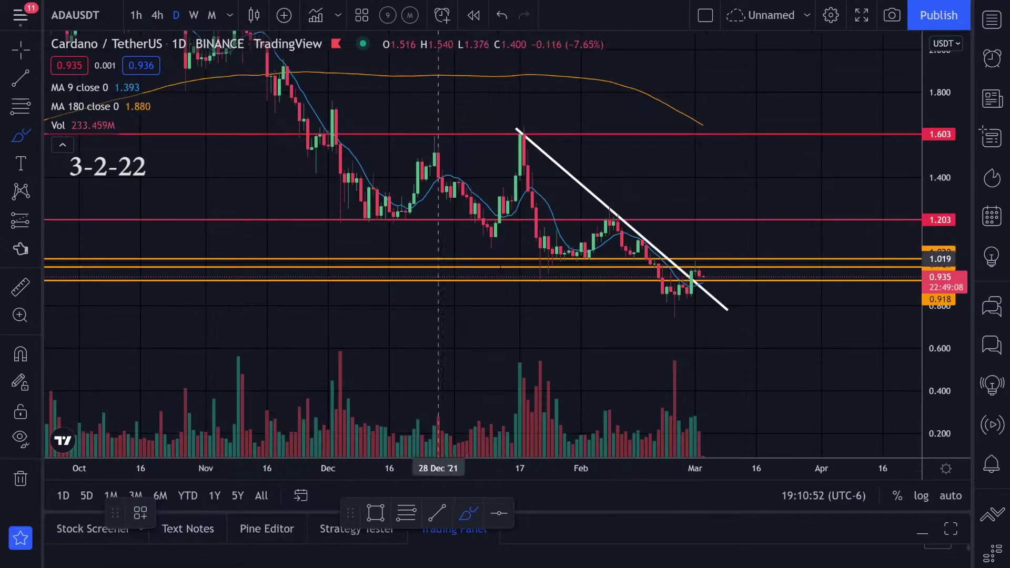
Step: Trace the descending white trend line with the Brush and remove all drawings from the chart
left_click_drag(520, 135, 698, 294)
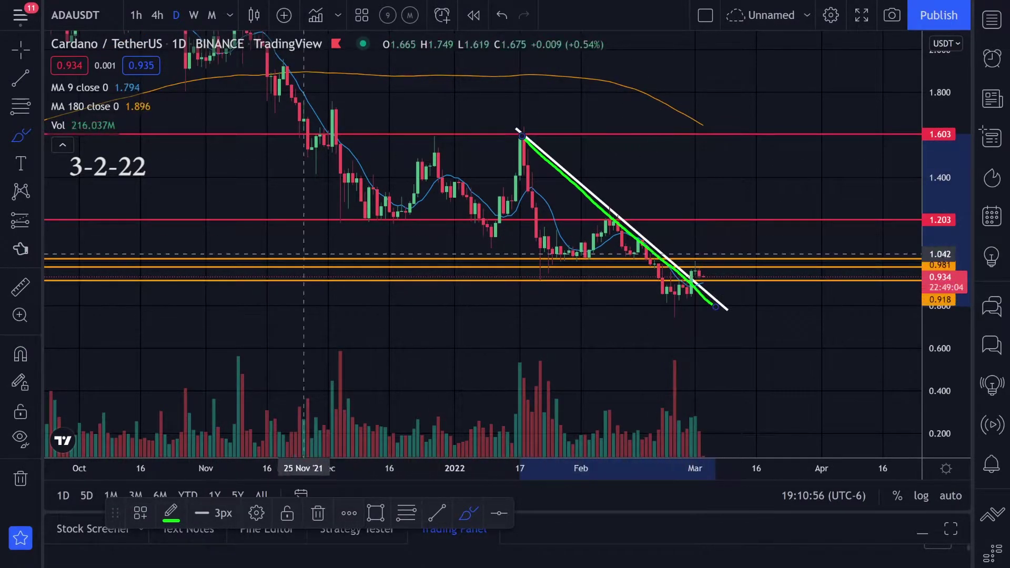
left_click(19, 479)
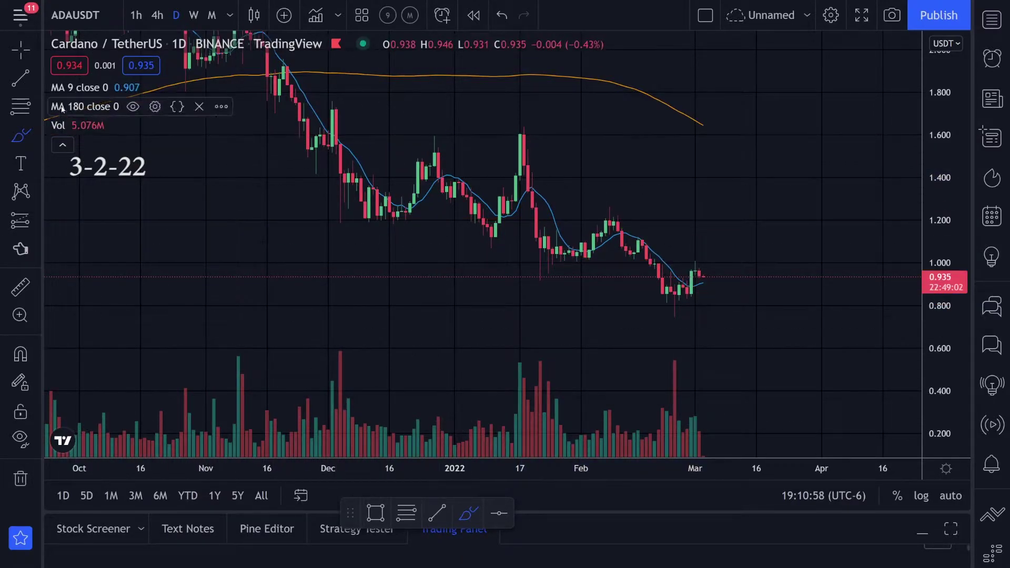
Step: Circle the January and February 2022 swing highs with the Brush and undo both marks
left_click_drag(525, 128, 524, 138)
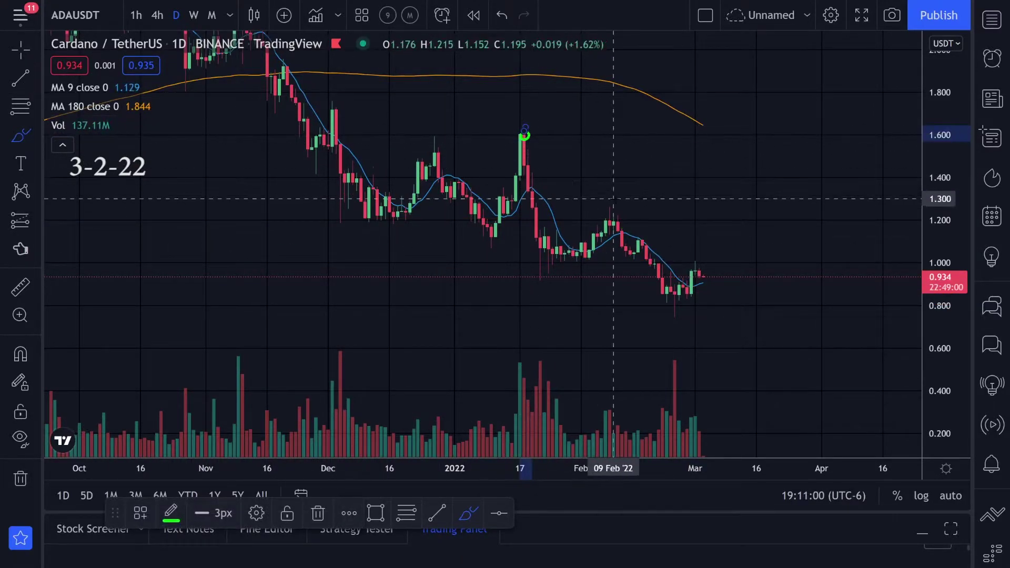
left_click_drag(613, 216, 605, 225)
key("ctrl+z")
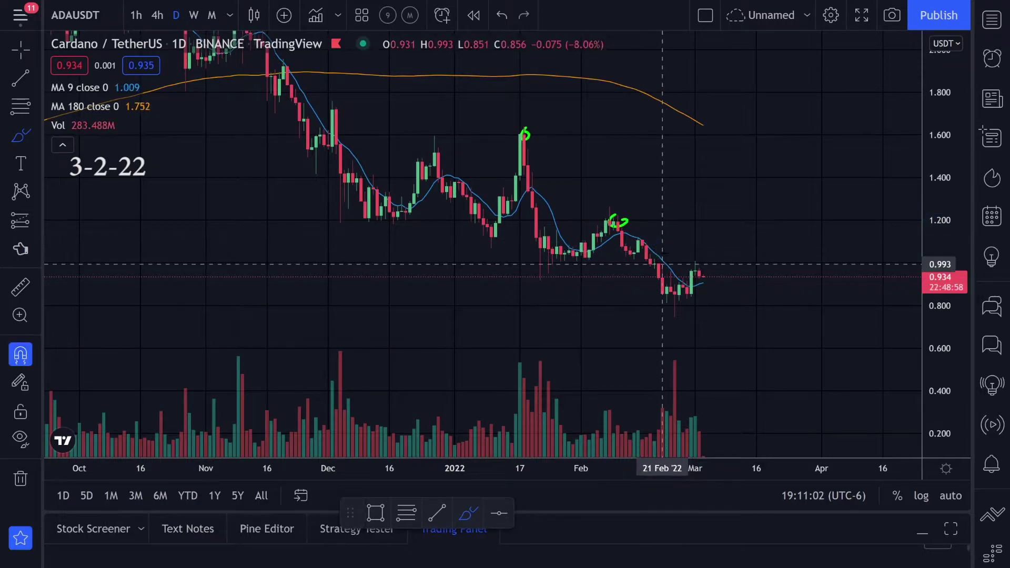
key("ctrl+z")
Step: Draw a descending trend line from the 18 Jan '22 high at about 1.626 to about 0.809 in early March
key("alt+t")
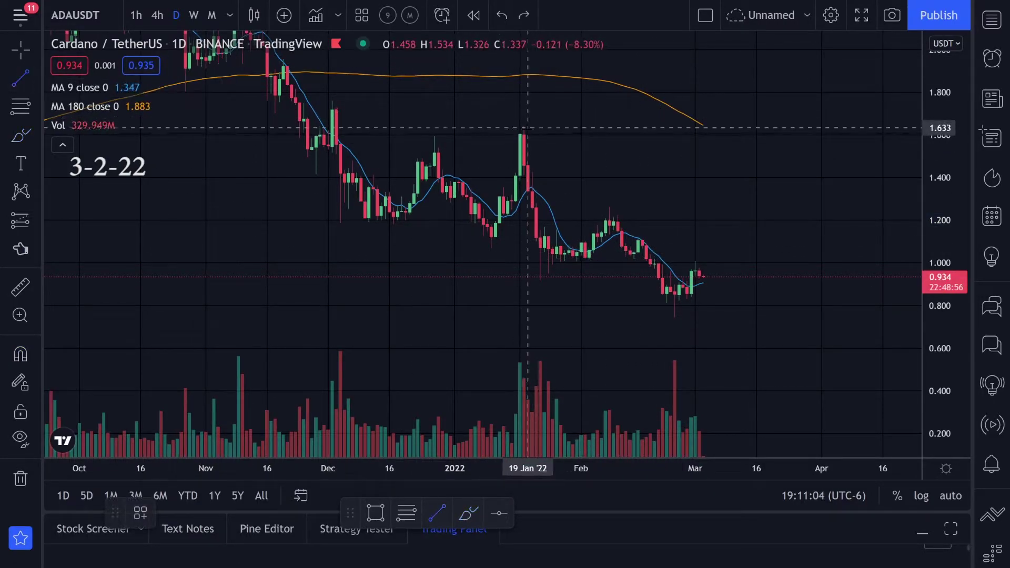
left_click(524, 130)
left_click(716, 304)
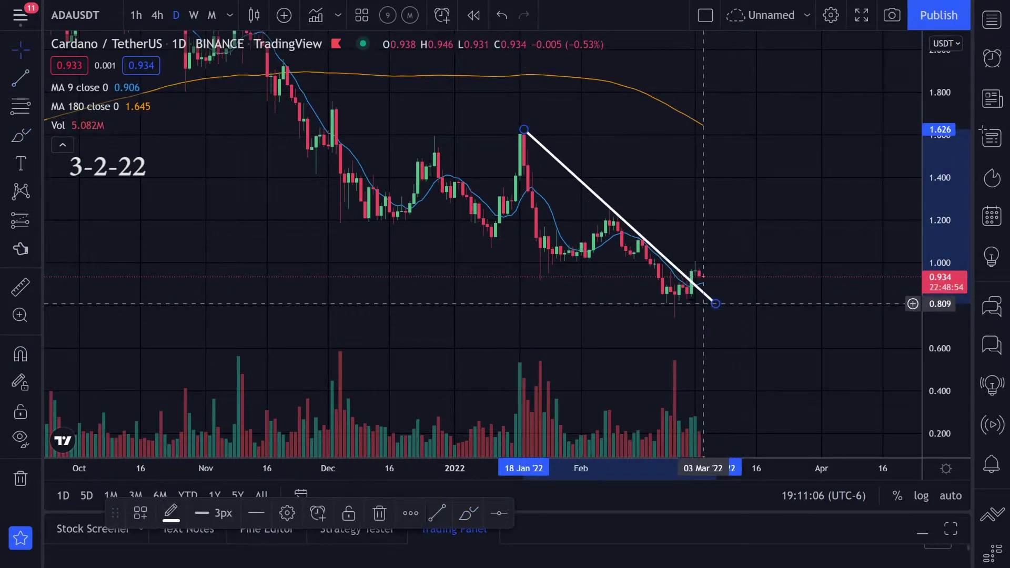
Step: Brush a short upward stroke over the early March breakout above the descending trend line and undo it
left_click(19, 136)
left_click_drag(679, 297, 699, 261)
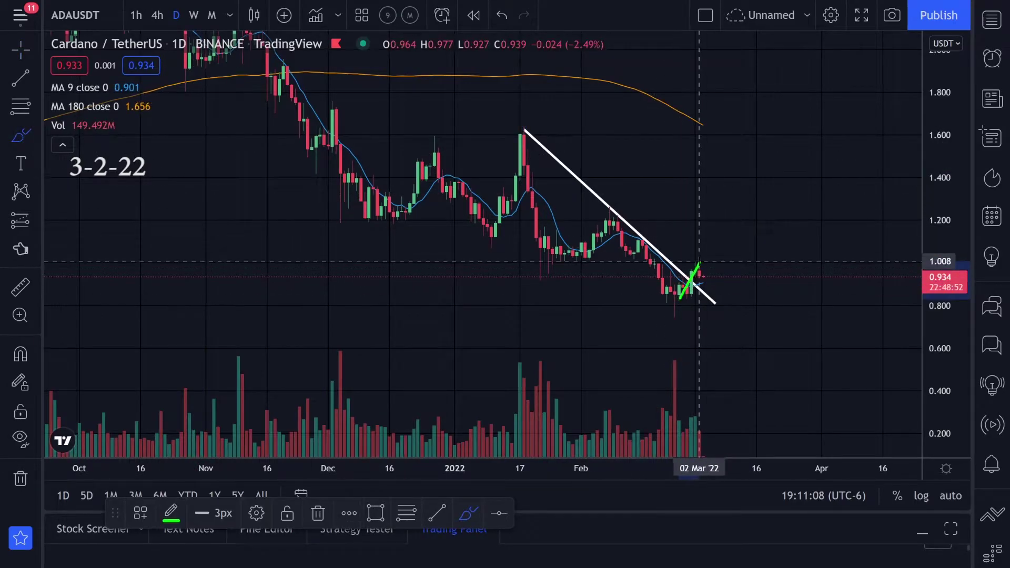
key("ctrl+z")
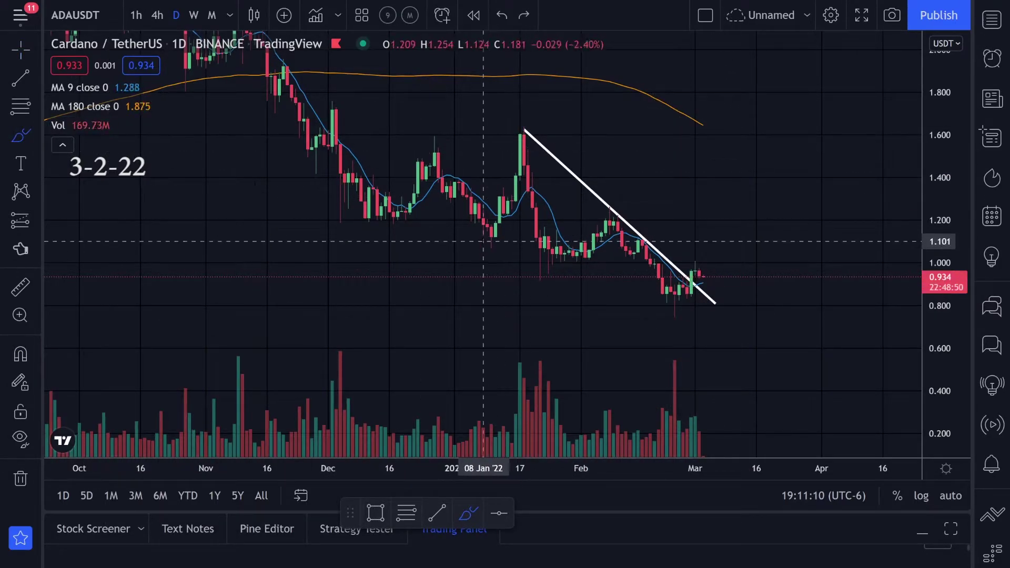
Step: Circle the early January, late January and late February 2022 swing lows with the Brush and undo the marks
left_click_drag(483, 240, 499, 231)
left_click_drag(562, 251, 560, 249)
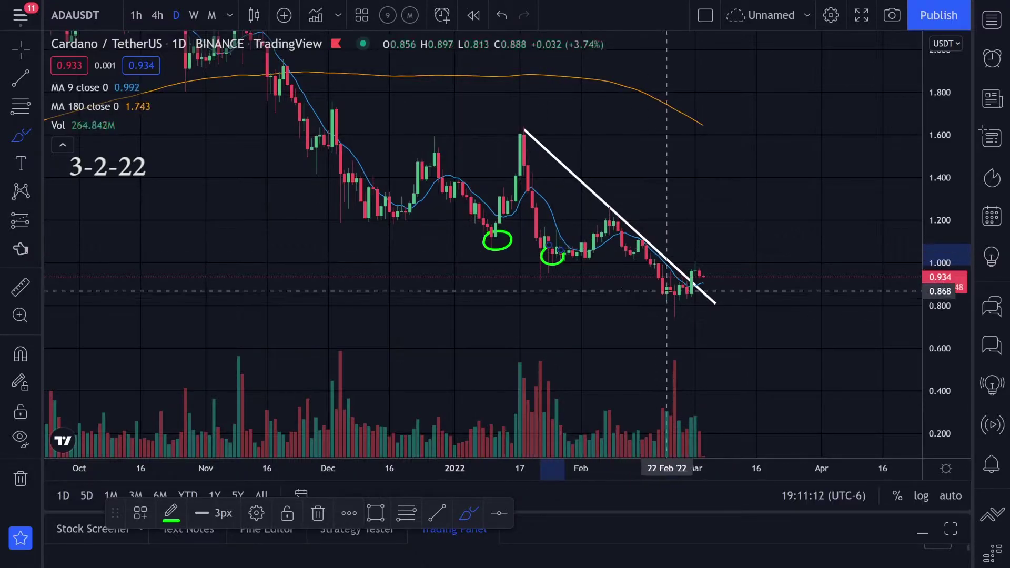
left_click_drag(674, 293, 670, 284)
key("ctrl+z")
key("ctrl+z")
key("ctrl+z")
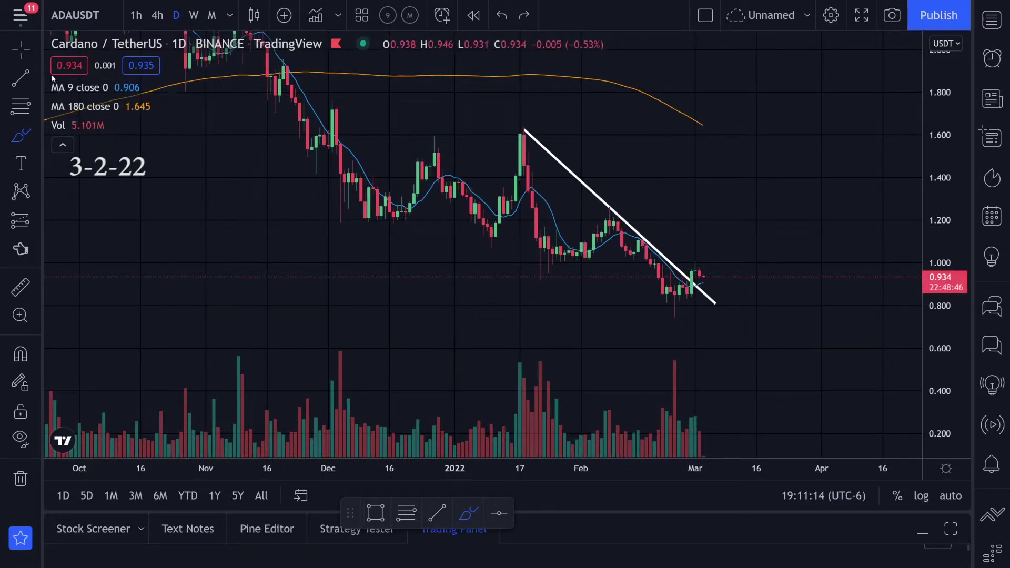
Step: Draw a lower wedge trend line from the 09 Jan '22 low at about 1.127 to about 0.77 in early March
key("alt+t")
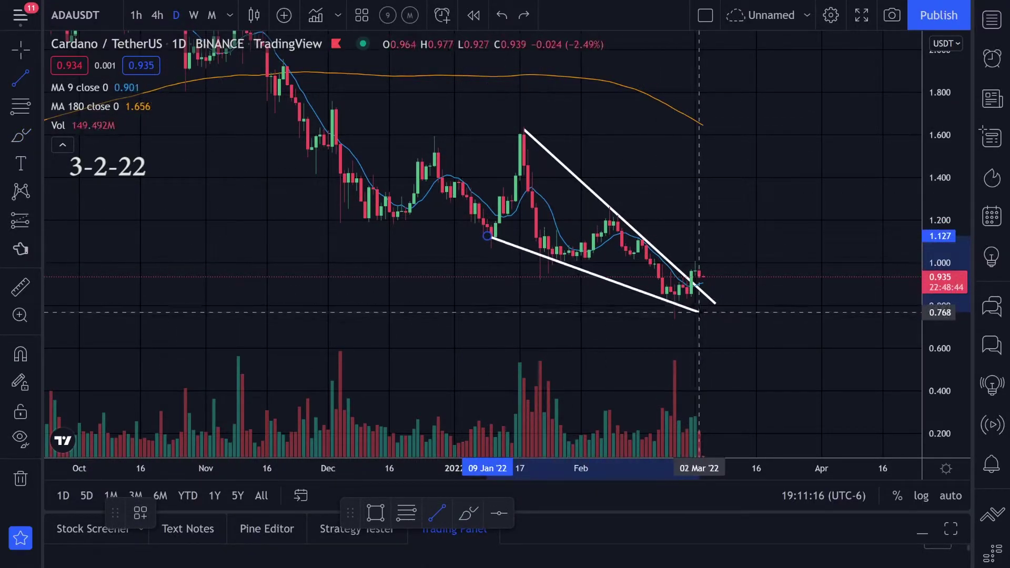
left_click(707, 311)
Step: Mark the area beside the latest volume bars and the breakout above the wedge with the Brush, undoing both marks
left_click(18, 134)
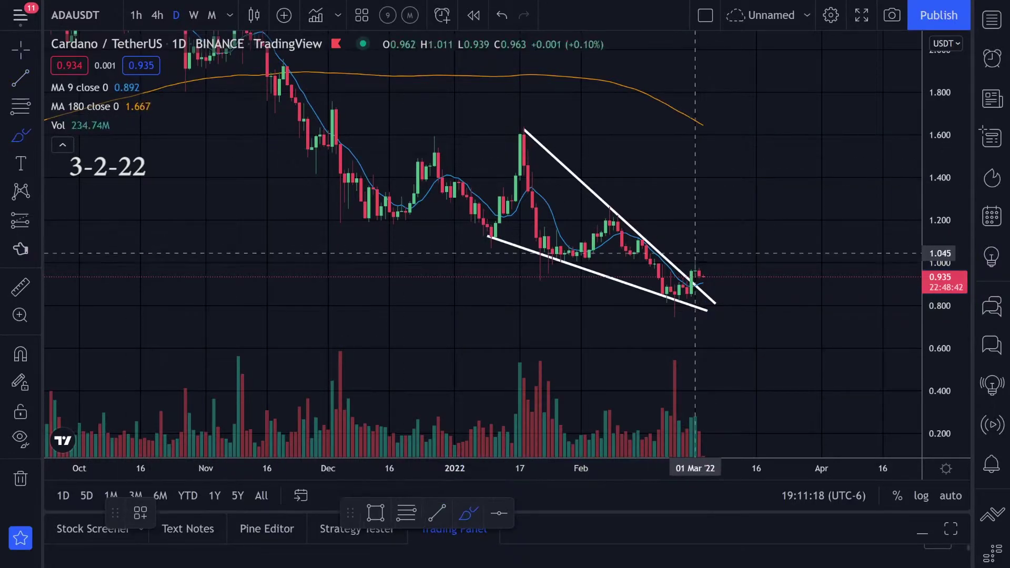
mouse_move(720, 396)
left_mouse_down()
mouse_move(720, 428)
mouse_move(718, 406)
left_mouse_up()
key("ctrl+z")
left_click_drag(691, 288, 708, 242)
key("ctrl+z")
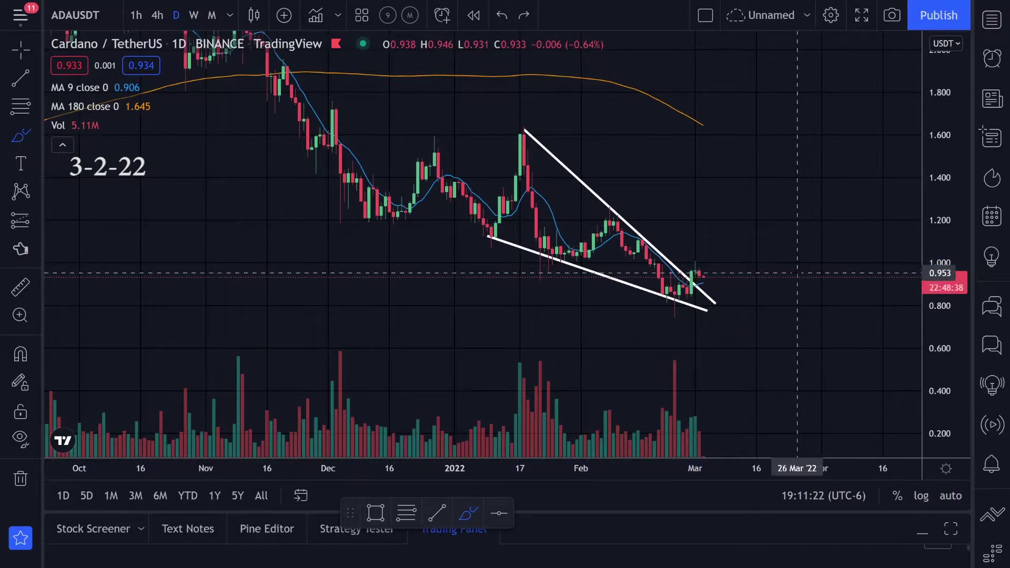
Step: Zoom in on the falling wedge, brush a downward stroke above its upper trend line, and undo the mark
left_click_drag(953, 358, 952, 277)
scroll(745, 274, "up", 2)
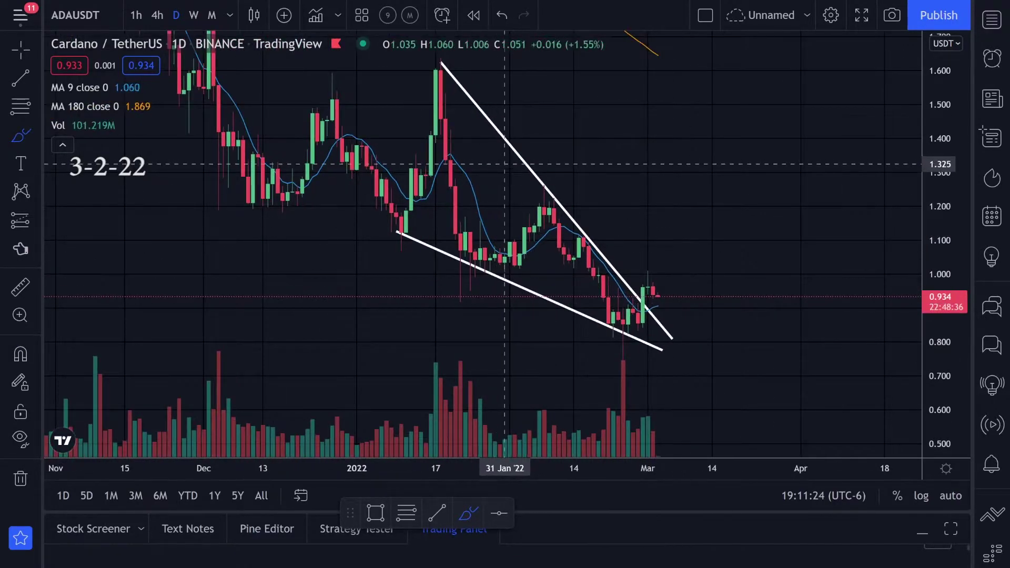
mouse_move(513, 172)
left_mouse_down()
mouse_move(633, 331)
mouse_move(674, 263)
left_mouse_up()
key("ctrl+z")
key("ctrl+z")
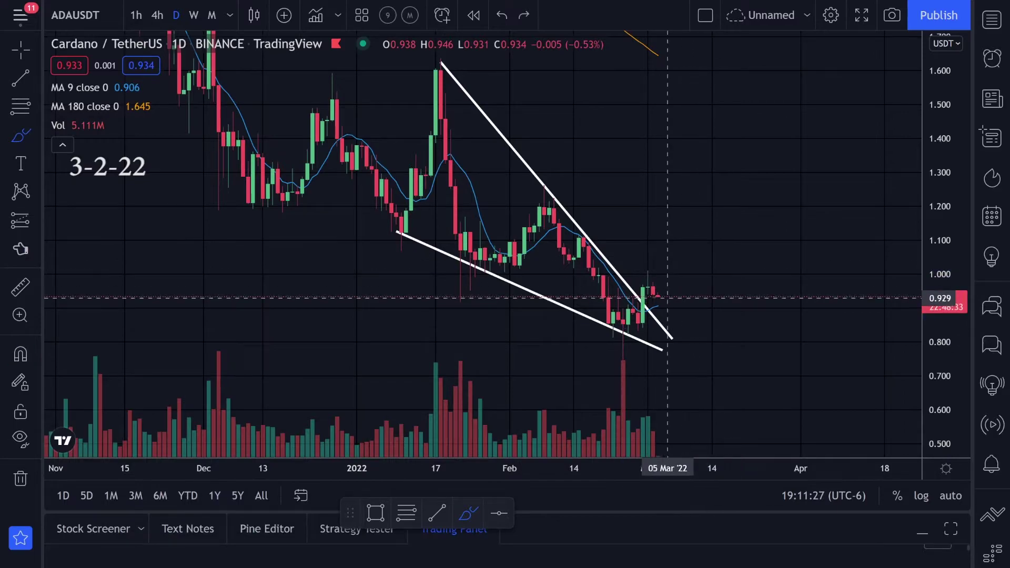
Step: Switch the chart to the 4-hour interval and frame the end of the falling wedge
left_click(157, 15)
scroll(553, 274, "down", 4)
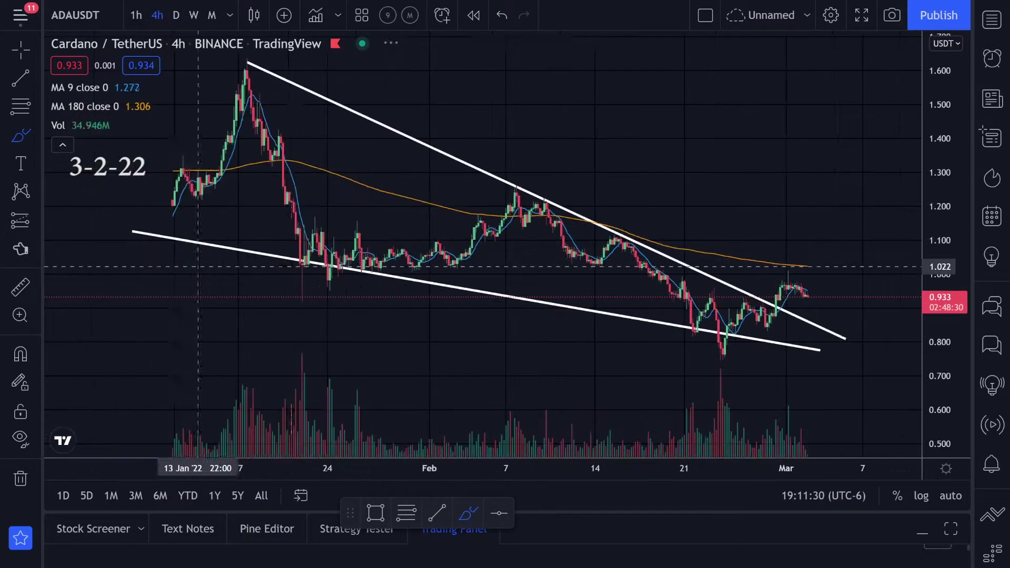
left_click(20, 50)
left_click_drag(741, 275, 632, 211)
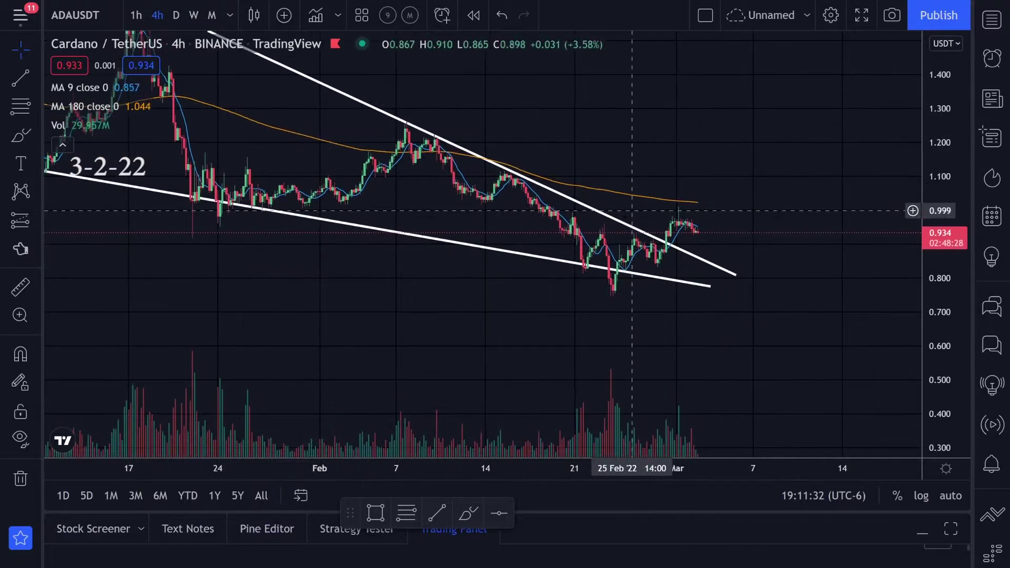
Step: Mark the rising lows from late February to early March with the Brush and undo the marks
left_click(20, 135)
left_click_drag(622, 283, 672, 247)
key("ctrl+z")
key("ctrl+z")
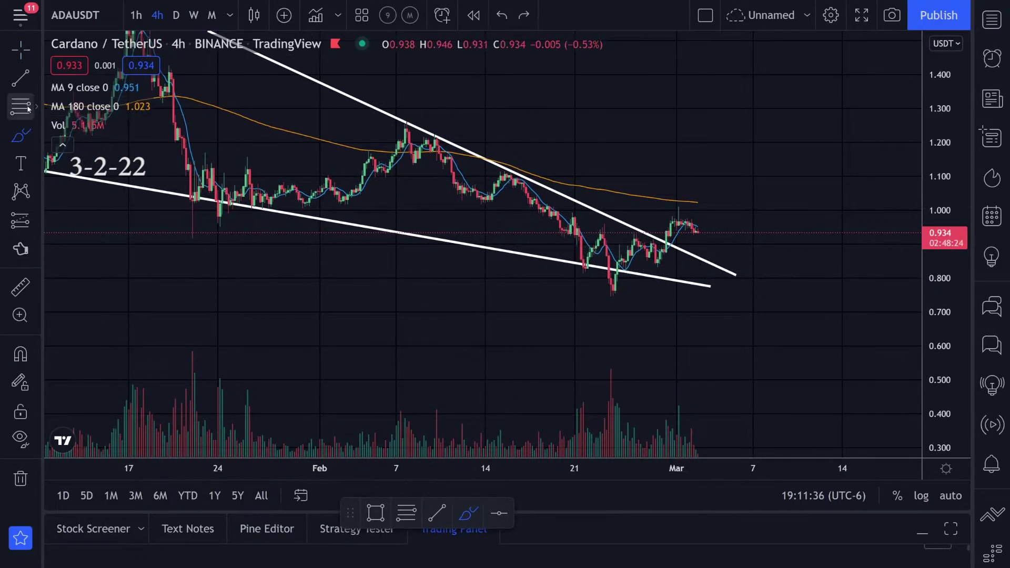
Step: Draw an ascending trend line from the late February low at about 0.75 through the higher lows to about 1.08, and reselect the Brush
key("alt+t")
left_click_drag(613, 293, 783, 182)
left_click(29, 139)
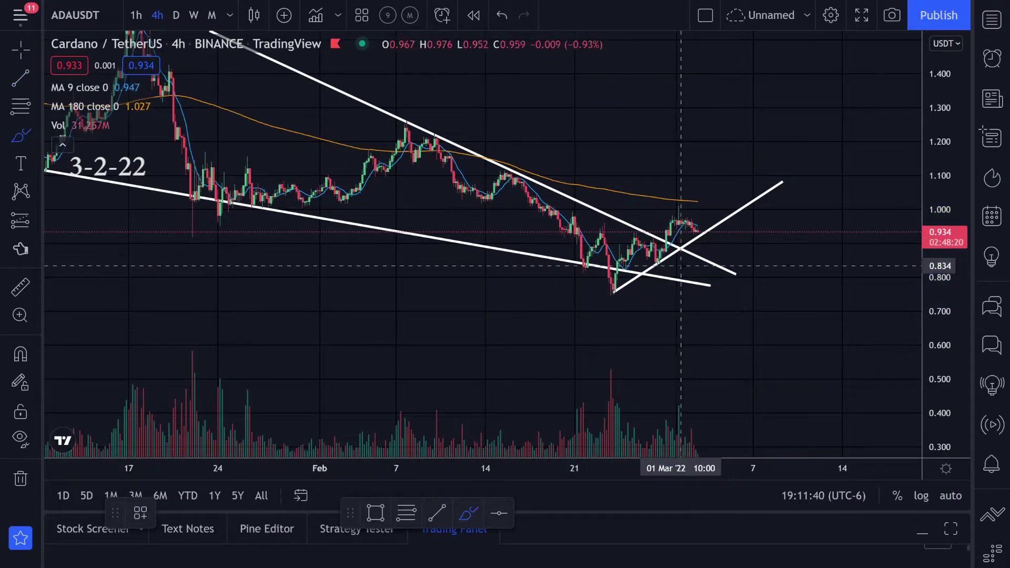
Step: Brush a rising zigzag price path along the ascending trend line, carry a second one up to about 1.18, and undo both
mouse_move(625, 282)
left_mouse_down()
mouse_move(679, 217)
mouse_move(741, 188)
left_mouse_up()
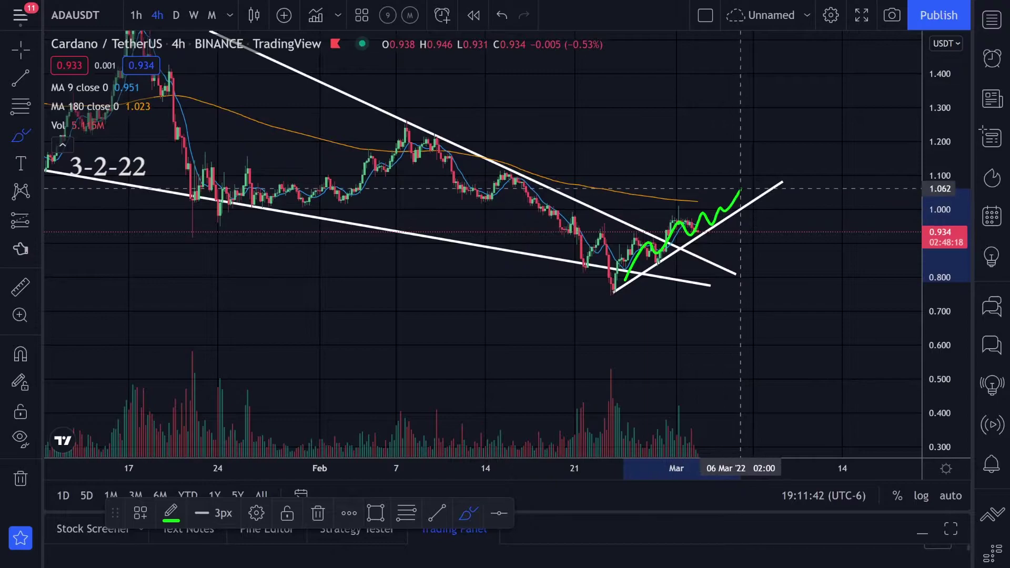
key("ctrl+z")
mouse_move(614, 281)
left_mouse_down()
mouse_move(658, 243)
mouse_move(717, 216)
mouse_move(778, 147)
left_mouse_up()
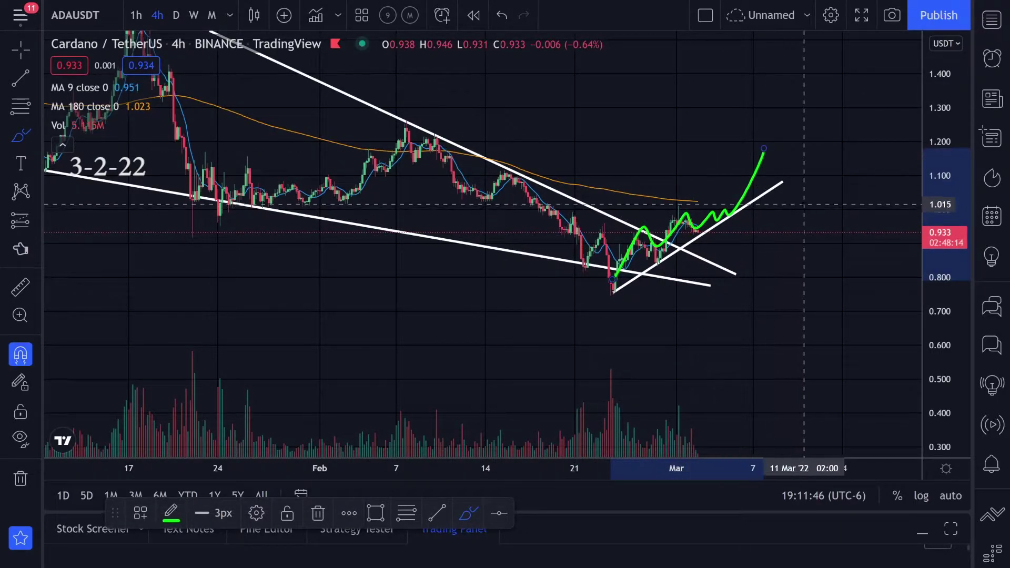
key("ctrl+z")
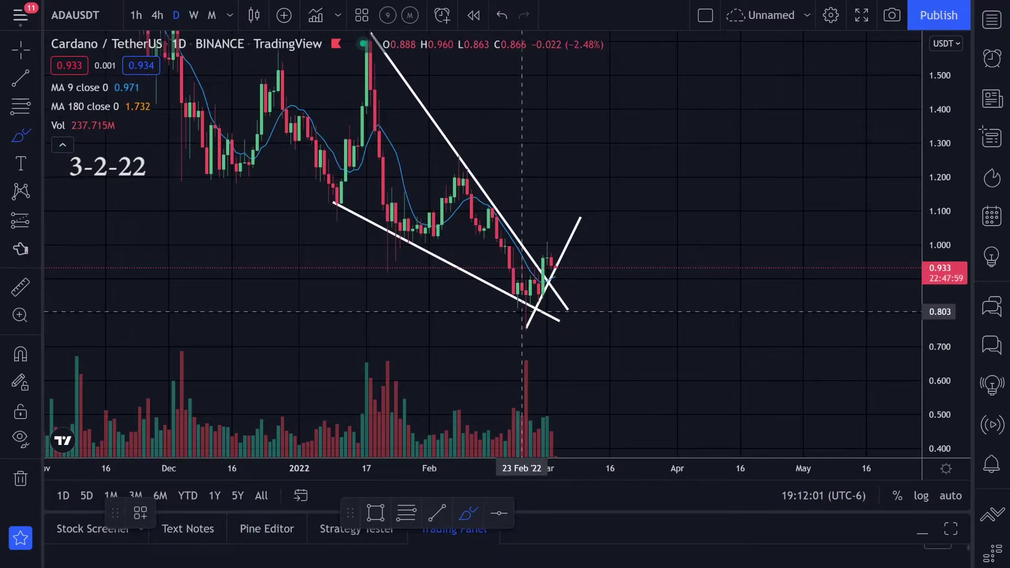
Step: On the daily chart, brush the rise from the late-February low up to about 1.13 and undo the marks
left_click_drag(519, 313, 531, 285)
left_click_drag(547, 249, 568, 203)
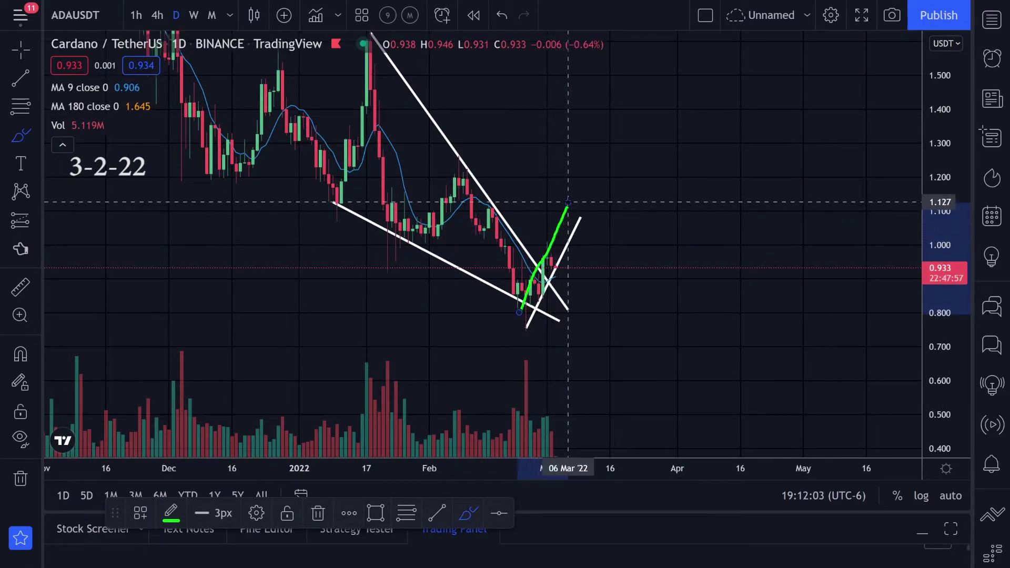
key("ctrl+z")
left_click_drag(551, 258, 556, 246)
key("ctrl+z")
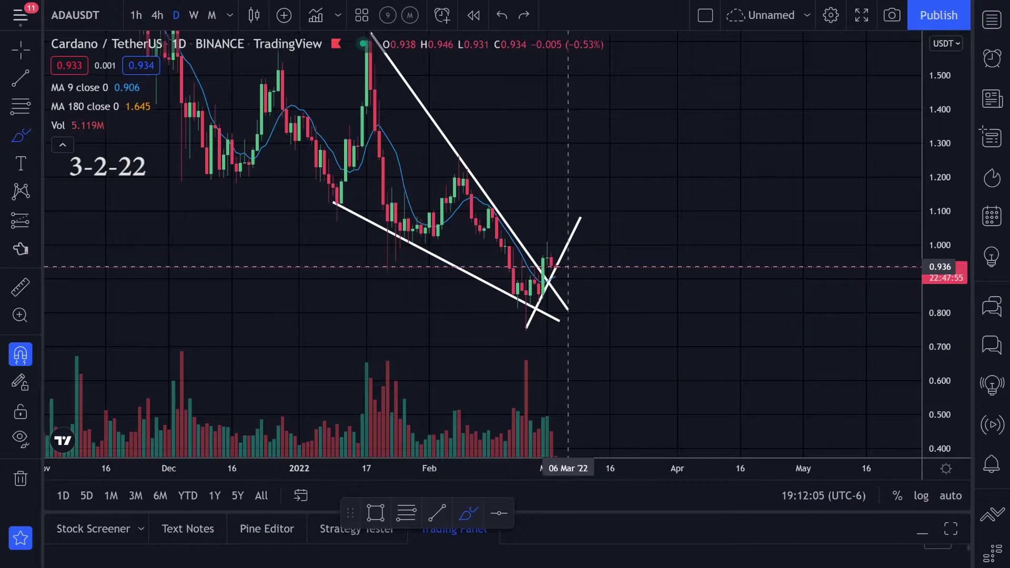
Step: Circle the early-February high near 1.20, mark the mid-January peak with the Brush, undo both marks, and compress the price scale
left_click_drag(469, 171, 471, 180)
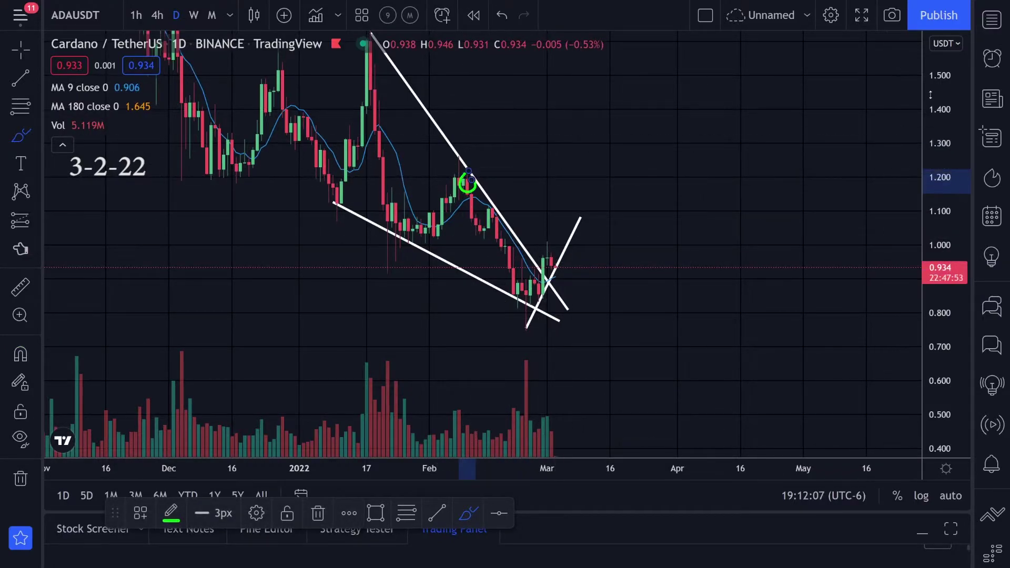
left_click_drag(941, 153, 941, 269)
left_click_drag(372, 89, 379, 89)
key("ctrl+z")
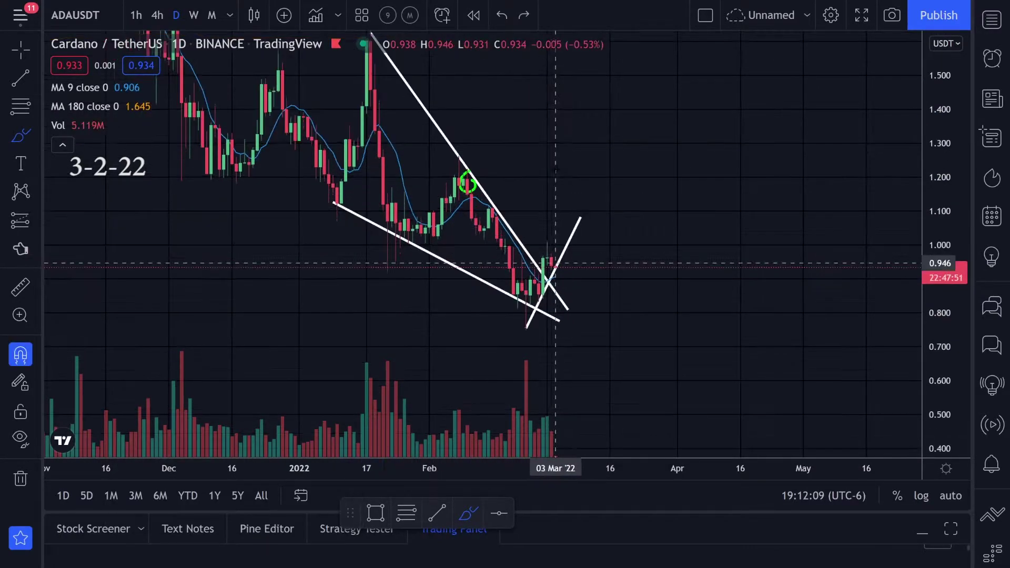
key("ctrl+z")
left_click_drag(943, 173, 943, 210)
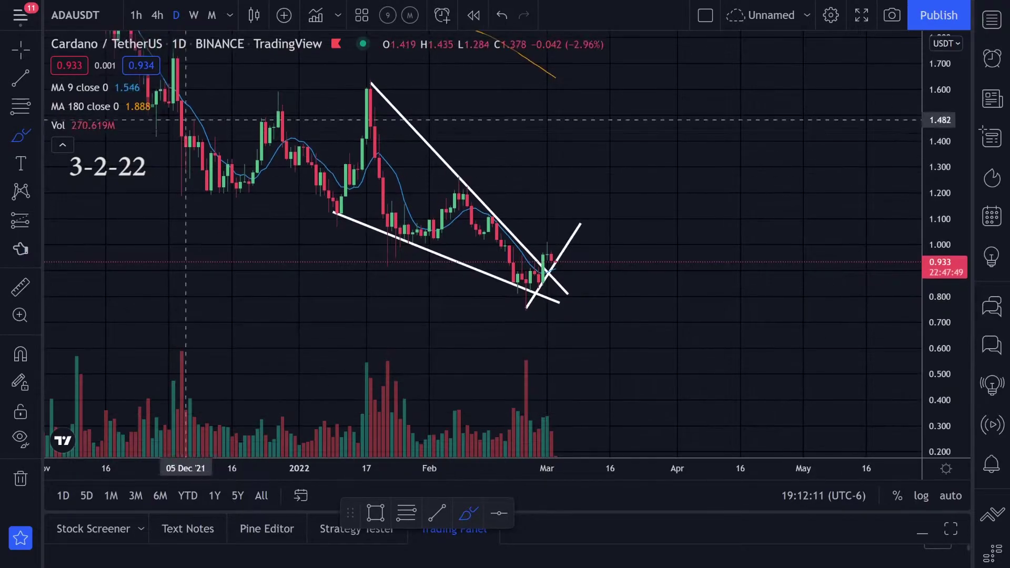
Step: Draw horizontal lines at 1.196 through the early-February high and at 1.604 through the mid-January high
left_click(38, 81)
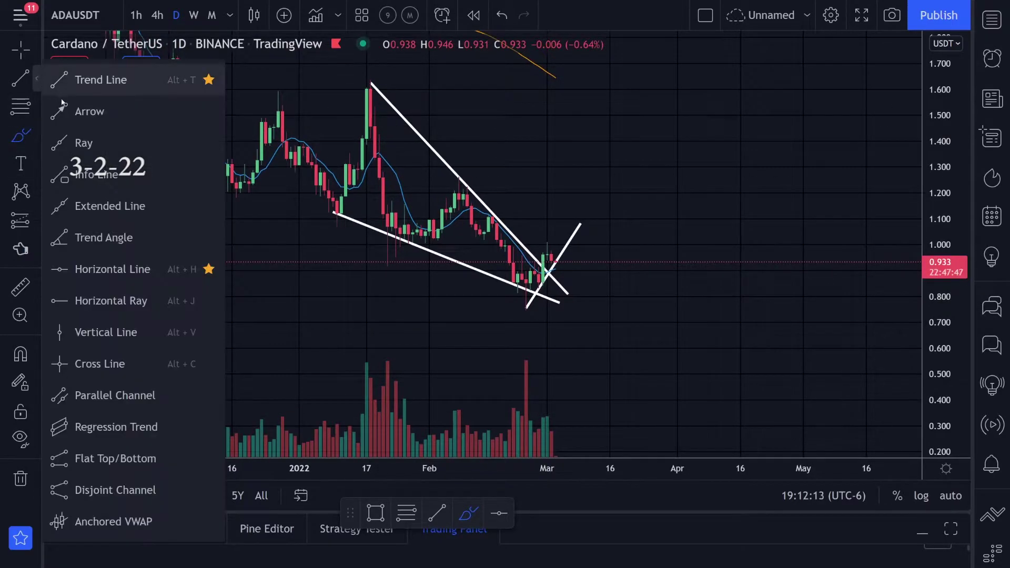
left_click(79, 271)
left_click(467, 194)
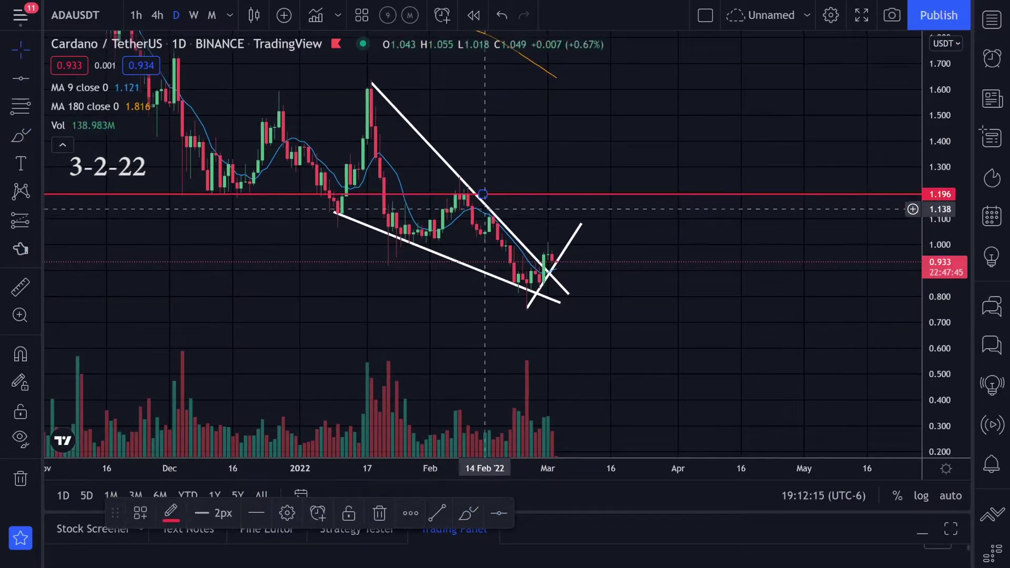
left_click_drag(428, 194, 442, 81)
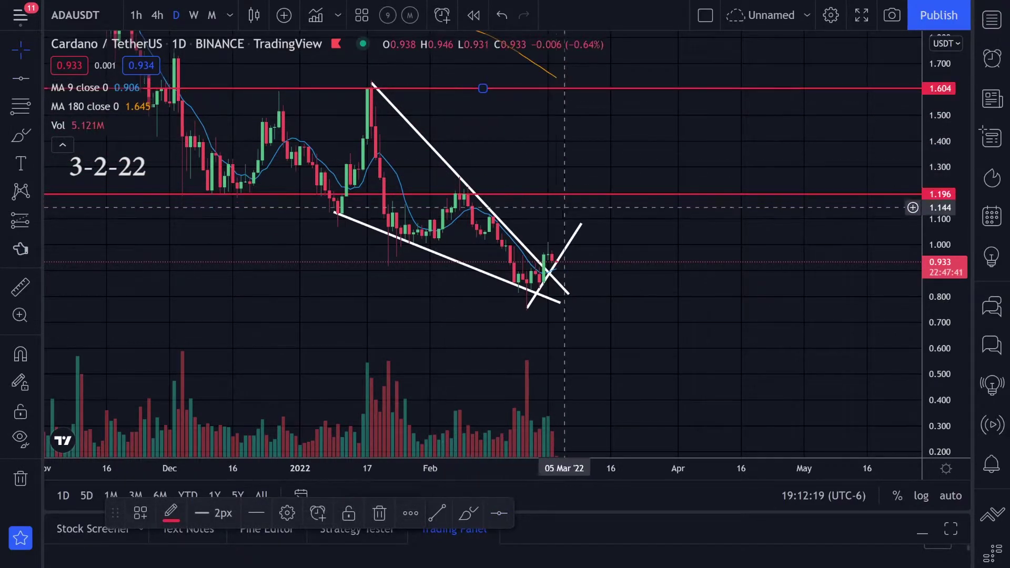
Step: Extend the ascending trend line's upper end to about 1.40 in late March and reselect the Brush
left_click(37, 50)
left_click_drag(582, 223, 640, 142)
left_click(25, 134)
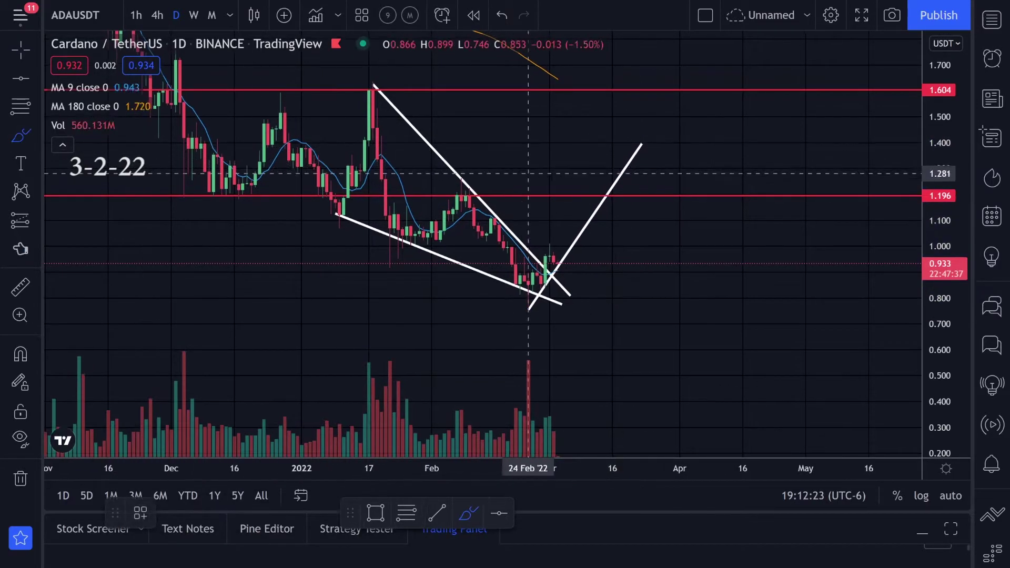
Step: Circle the 1.196 and 1.604 resistance lines with the Brush beyond the latest candles and undo both circles
mouse_move(562, 196)
left_mouse_down()
mouse_move(586, 185)
mouse_move(577, 183)
left_mouse_up()
left_click_drag(590, 68, 571, 100)
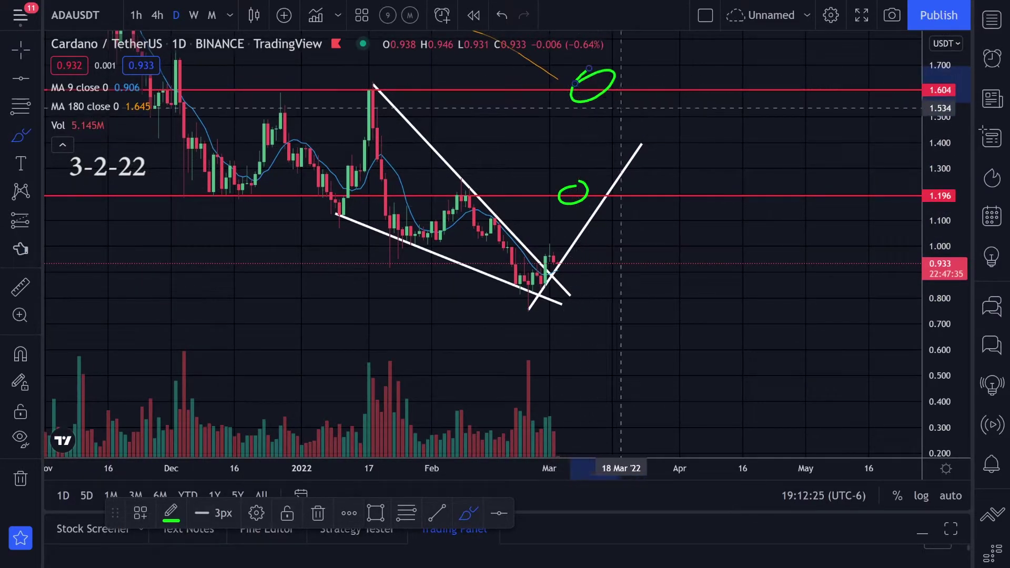
key("ctrl+z")
key("ctrl+z")
Step: Mark the recent volume bars and brush a rise from the wedge's end toward the 1.196 line, undoing each mark
left_click_drag(946, 288, 947, 261)
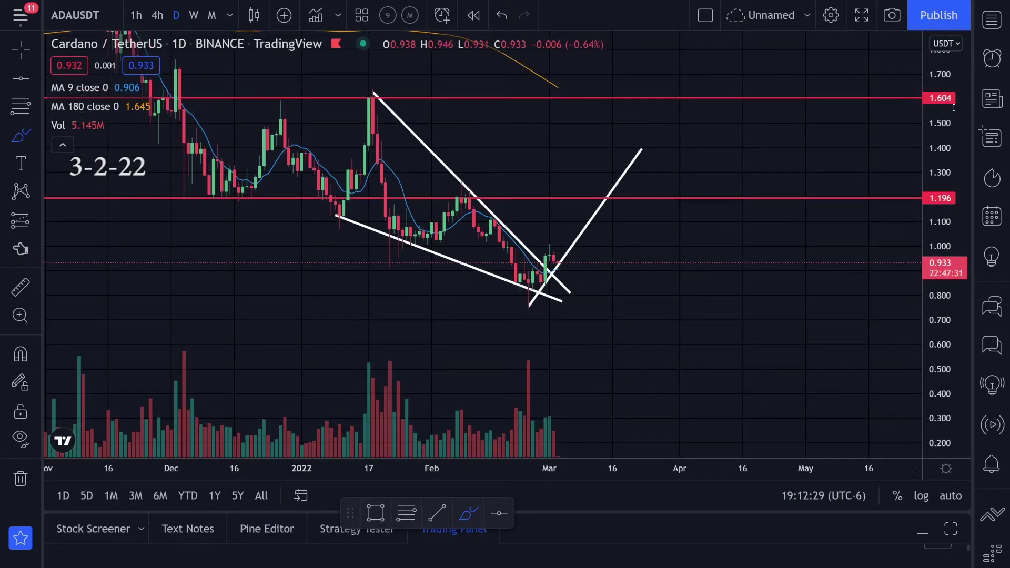
mouse_move(556, 392)
left_mouse_down()
mouse_move(528, 436)
mouse_move(537, 390)
left_mouse_up()
key("ctrl+z")
mouse_move(532, 274)
left_mouse_down()
mouse_move(541, 251)
mouse_move(599, 195)
left_mouse_up()
key("ctrl+z")
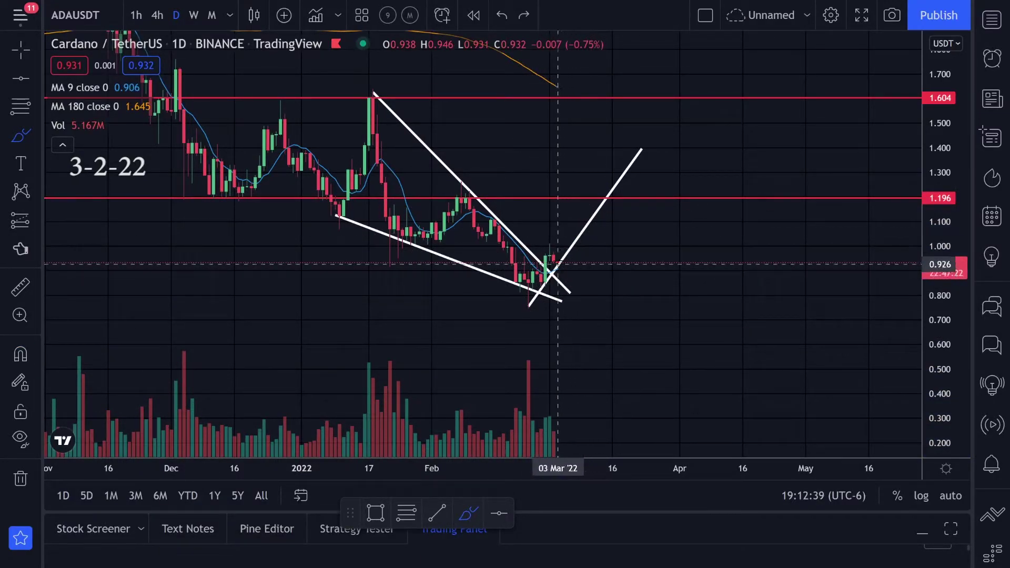
left_click_drag(553, 250, 566, 241)
key("ctrl+z")
Step: Frame the end of the falling wedge, brush over the early-March candles, and undo the mark
scroll(604, 277, "up", 3)
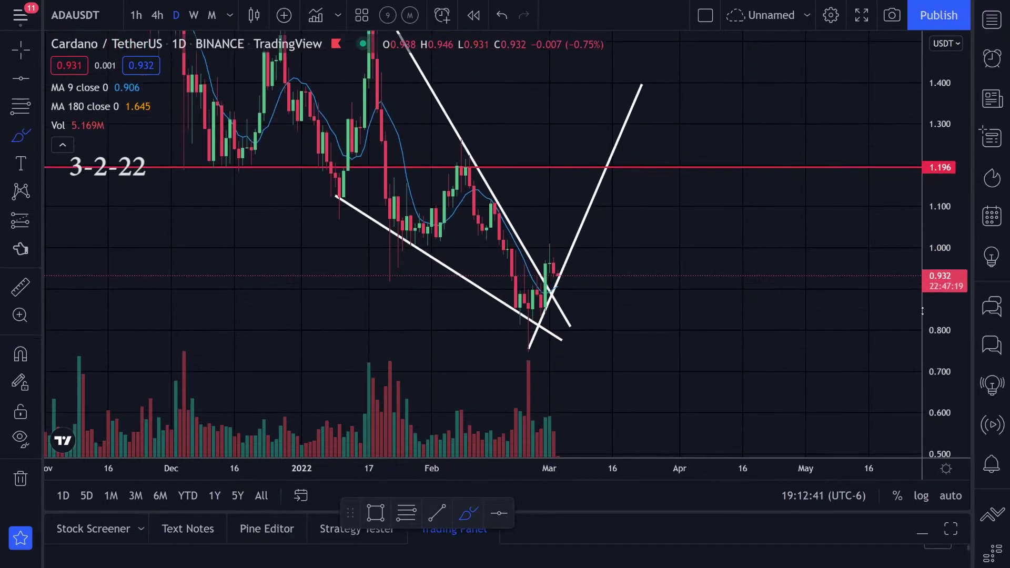
left_click(21, 50)
left_click_drag(507, 264, 545, 191)
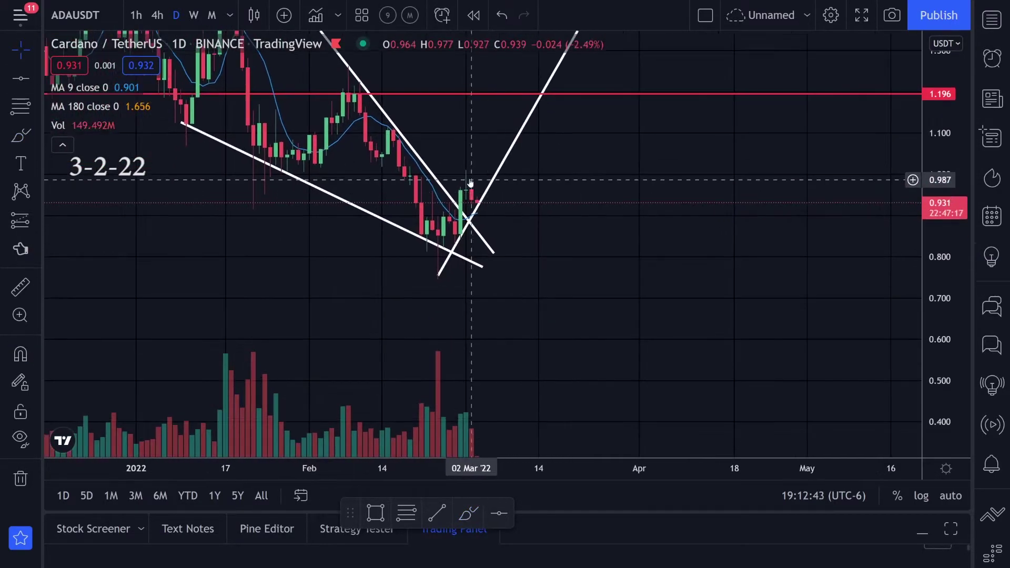
left_click(21, 135)
left_click_drag(462, 169, 505, 212)
key("ctrl+z")
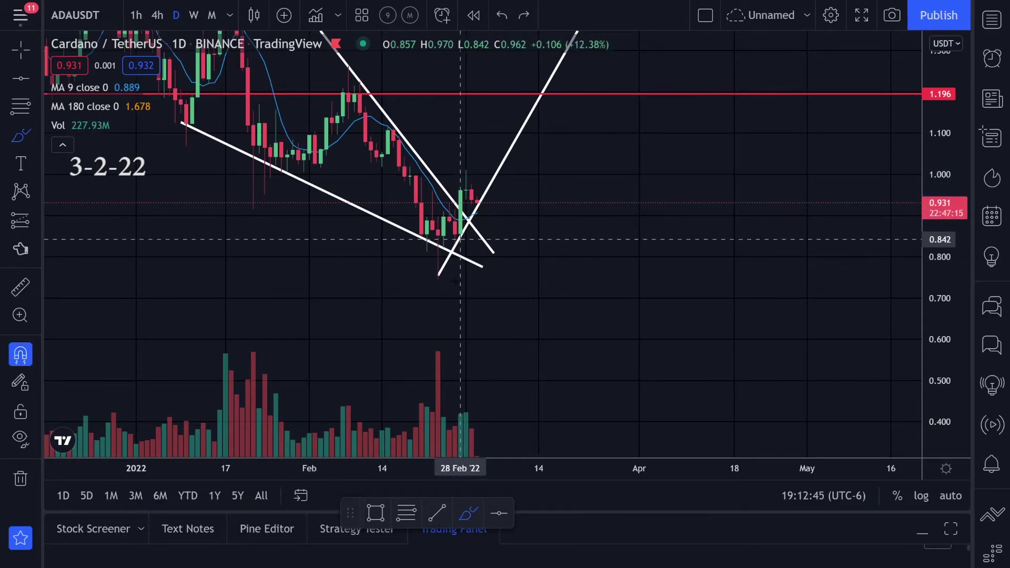
Step: Underline the late-February lows with the Brush near 0.75 and 0.855 and undo both strokes
left_click_drag(421, 280, 483, 278)
key("ctrl+z")
left_click_drag(419, 236, 493, 234)
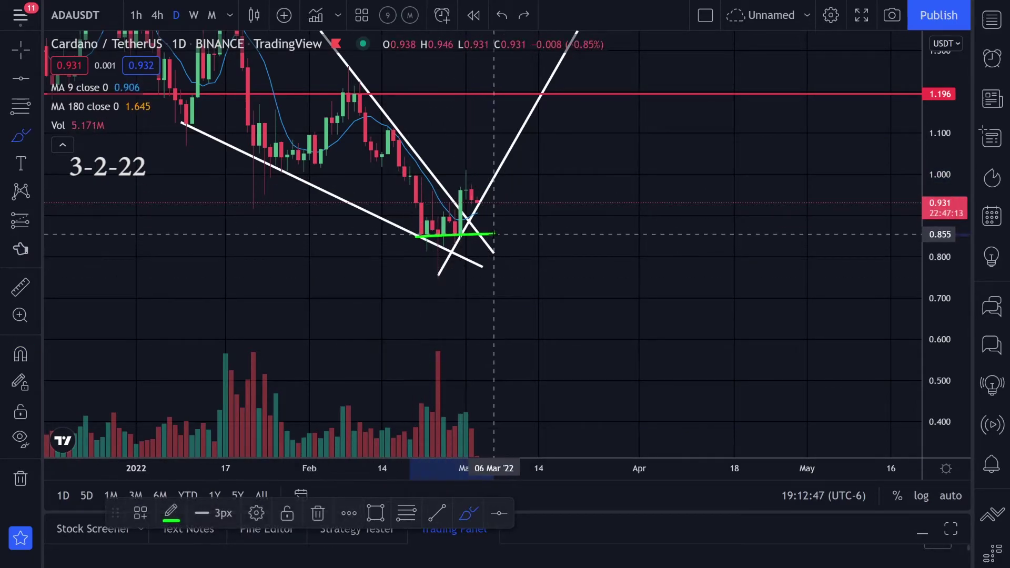
key("ctrl+z")
Step: Draw orange horizontal support lines at 0.749 and 0.851 below the late-February candles
left_click(29, 83)
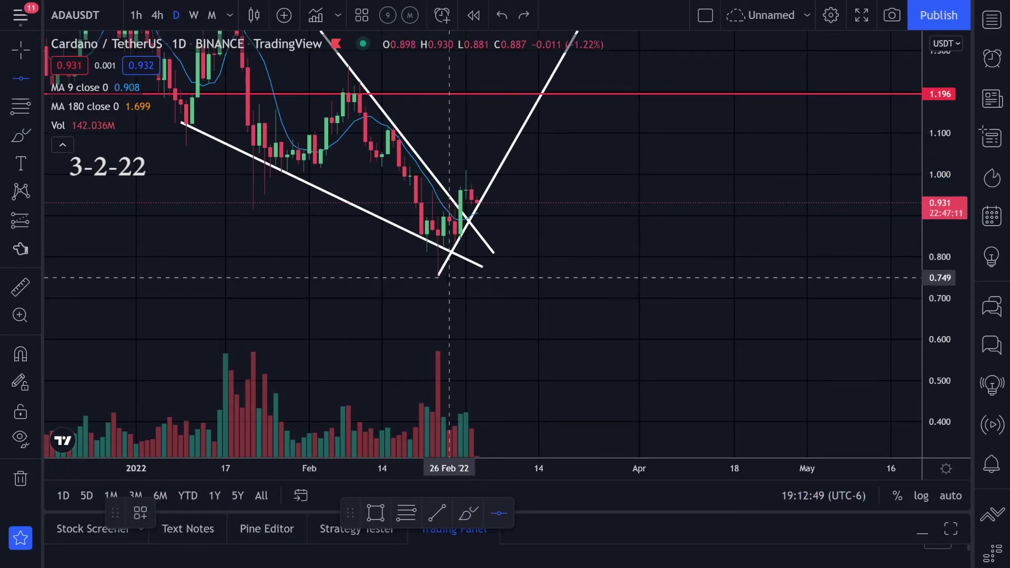
left_click(483, 278)
left_click_drag(952, 388, 609, 352)
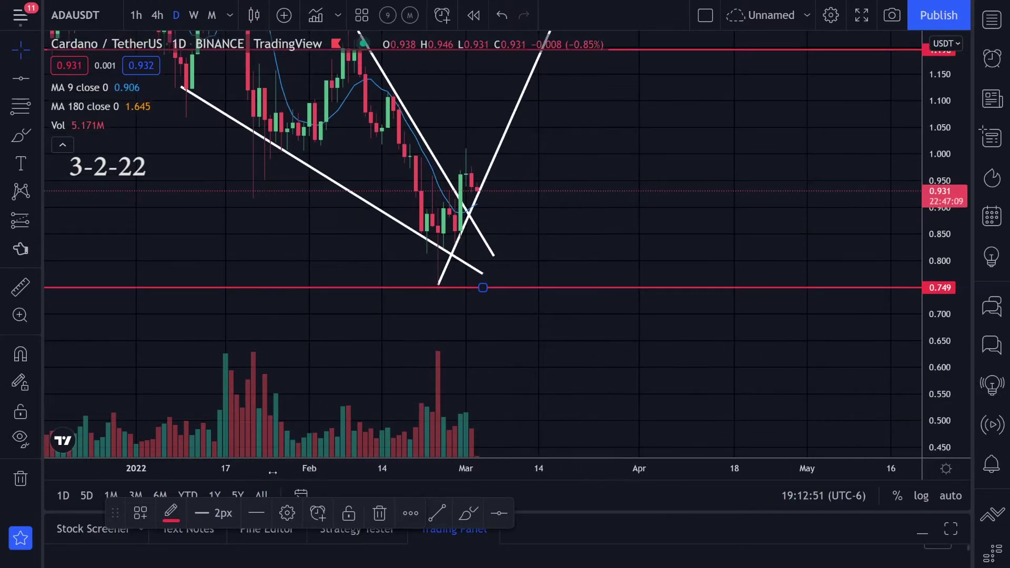
left_click(173, 513)
left_click(190, 354)
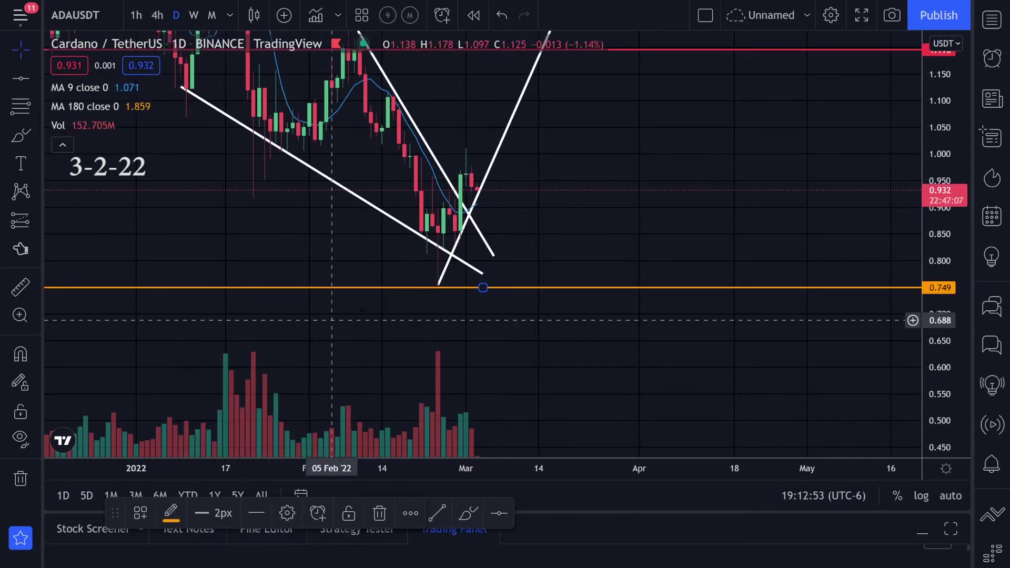
left_click_drag(503, 293, 522, 229)
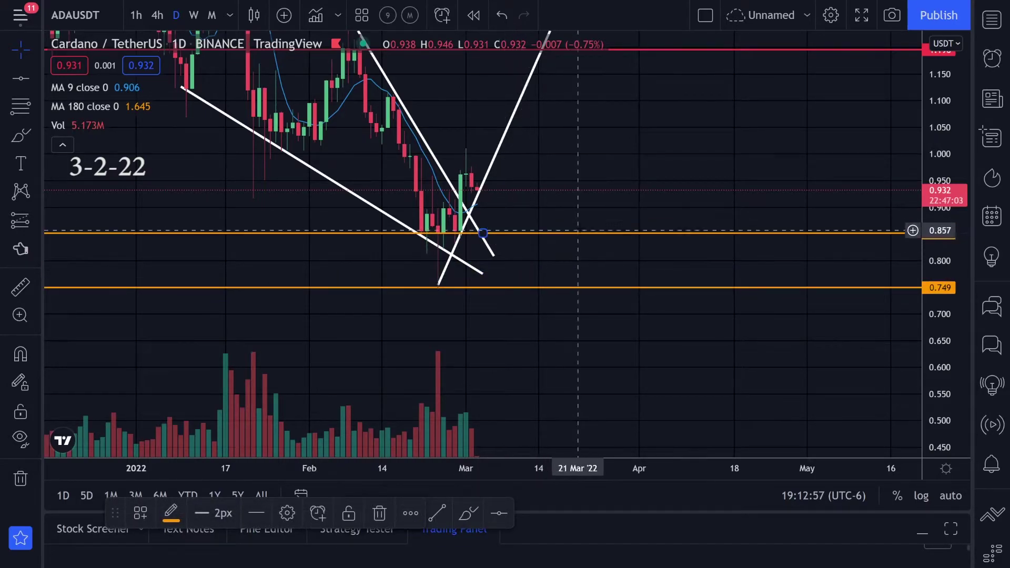
Step: Brush a pullback from the early-March candles across the ascending trend line and undo the marks
scroll(752, 166, "down", 5)
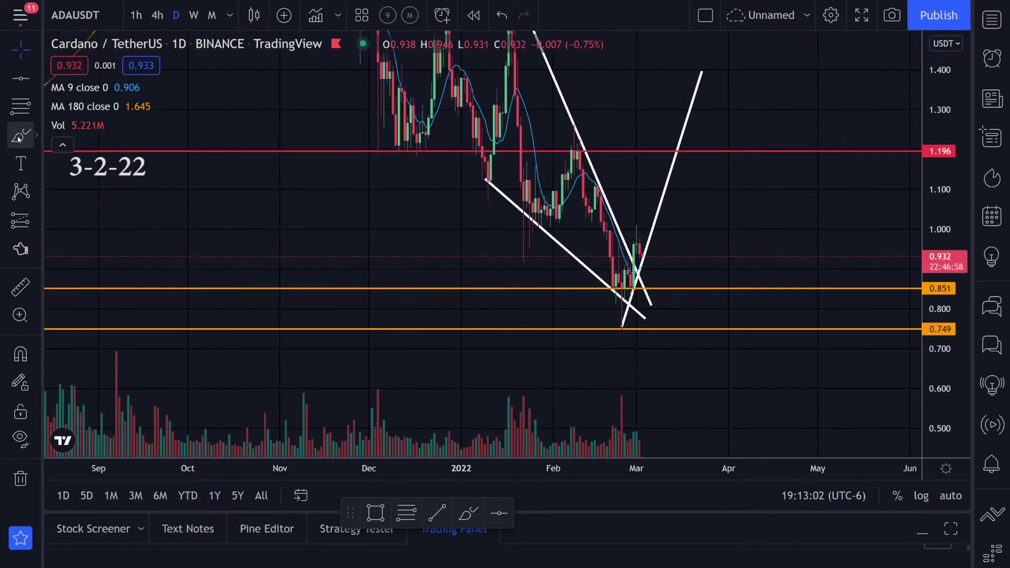
mouse_move(635, 237)
left_mouse_down()
mouse_move(689, 290)
mouse_move(731, 213)
left_mouse_up()
key("ctrl+z")
key("ctrl+z")
key("ctrl+z")
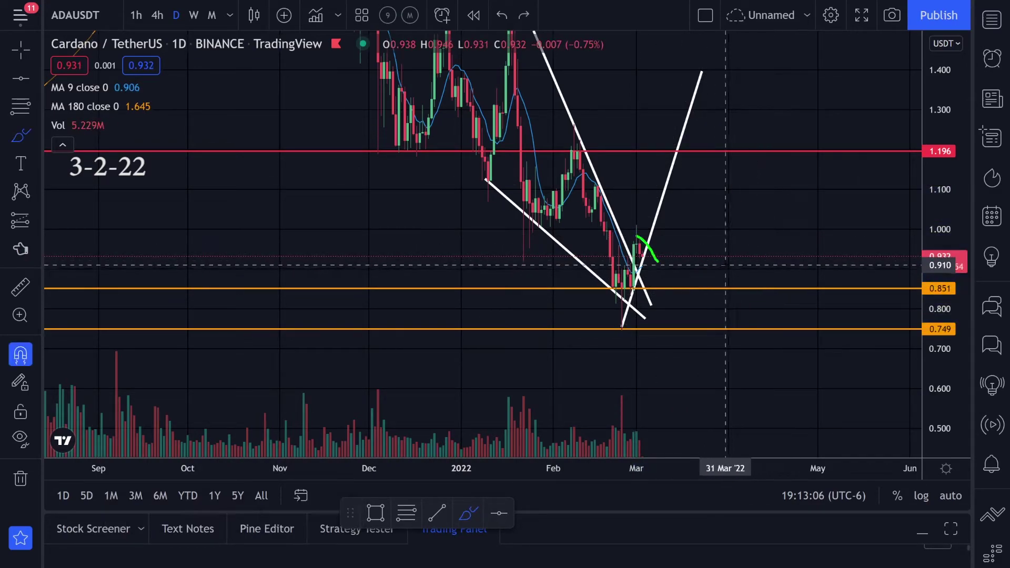
Step: Brush rising strokes from the late-February lows toward the area above the 1.196 line and undo the marks
scroll(542, 277, "up", 2)
left_click_drag(540, 274, 550, 237)
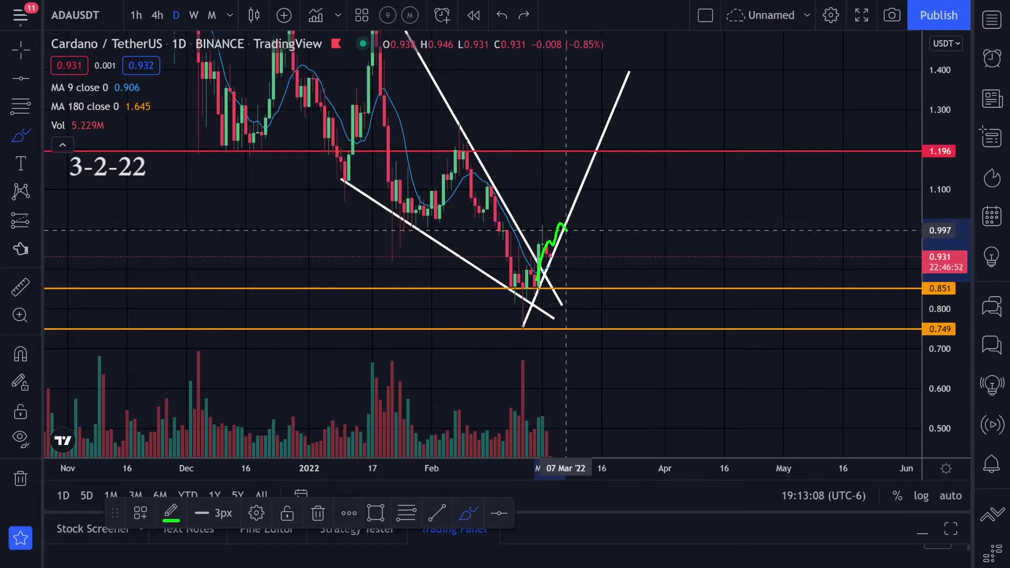
scroll(566, 230, "up", 2)
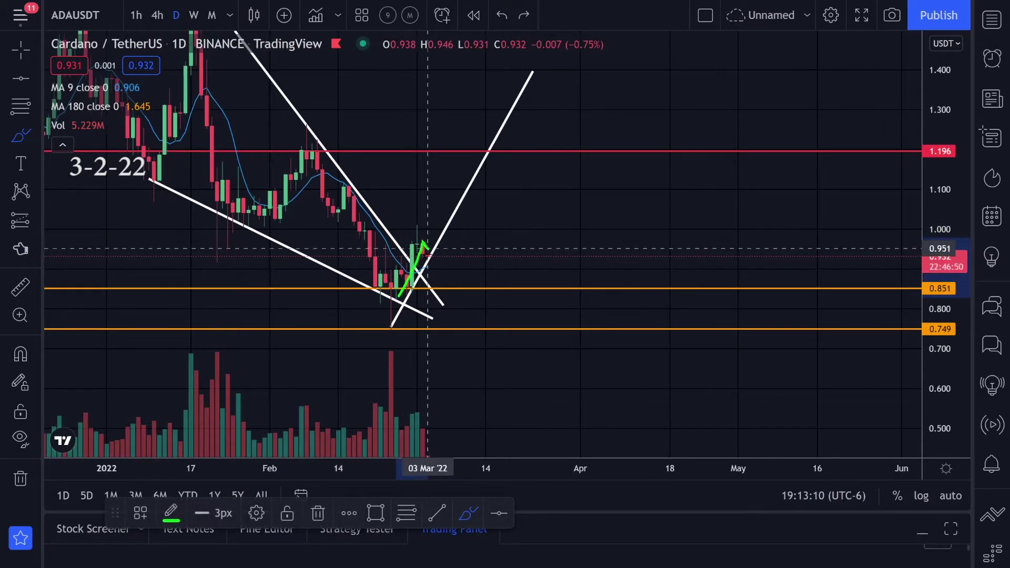
left_click_drag(427, 248, 444, 194)
key("ctrl+z")
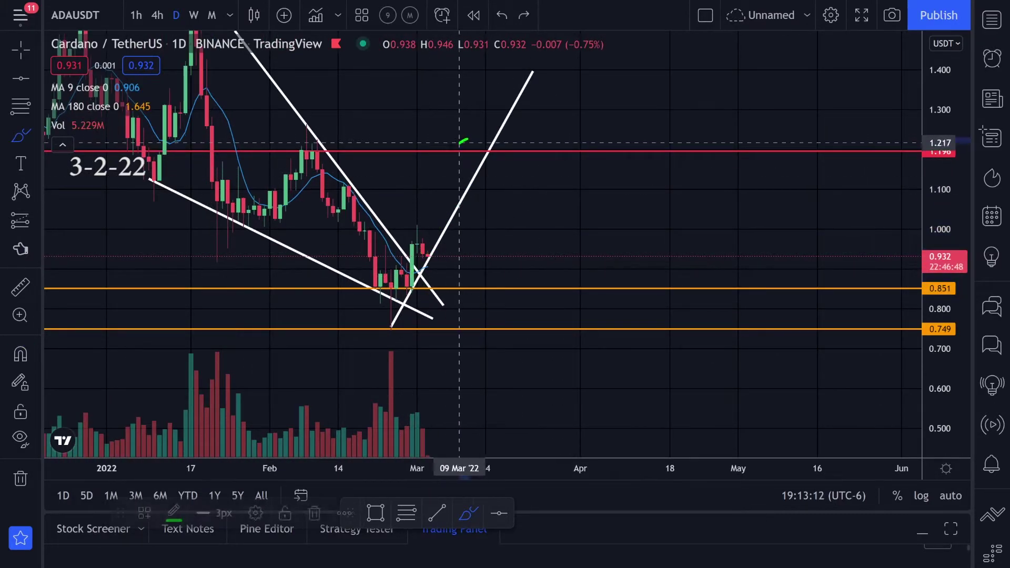
left_click_drag(459, 142, 460, 145)
key("ctrl+z")
Step: Trace the price swings inside the wedge from the January high to early March, delete the stroke, and mark the late-February volume spike
scroll(404, 201, "down", 3)
left_click_drag(460, 81, 570, 244)
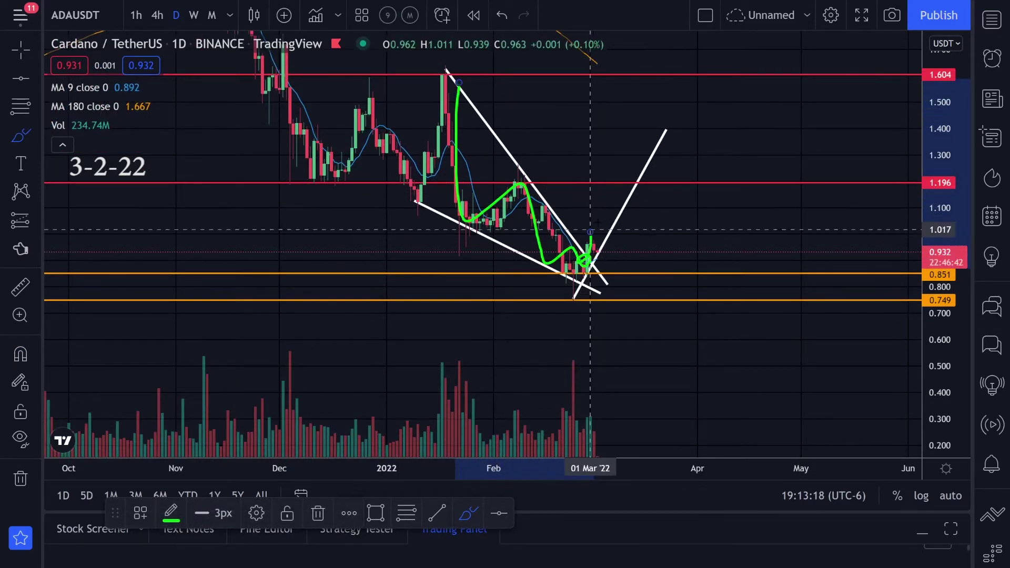
key("Delete")
left_click_drag(575, 422, 573, 422)
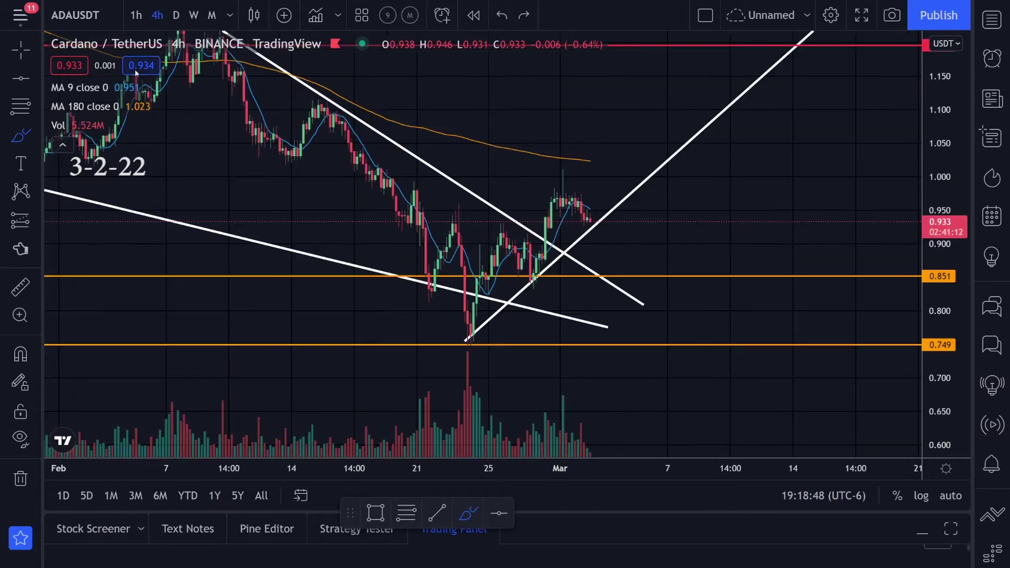
Step: On the 4-hour chart, mark the latest candles and circle the 21 February high near 0.98 with the Brush, undoing both marks
left_click(21, 135)
mouse_move(581, 190)
left_mouse_down()
mouse_move(564, 190)
mouse_move(590, 201)
left_mouse_up()
key("ctrl+z")
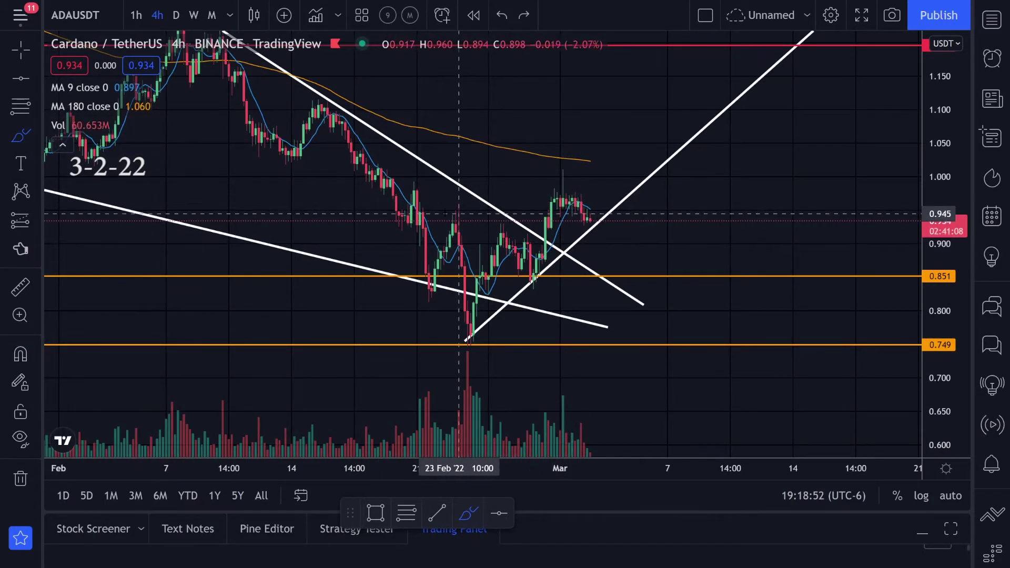
left_click_drag(418, 184, 411, 187)
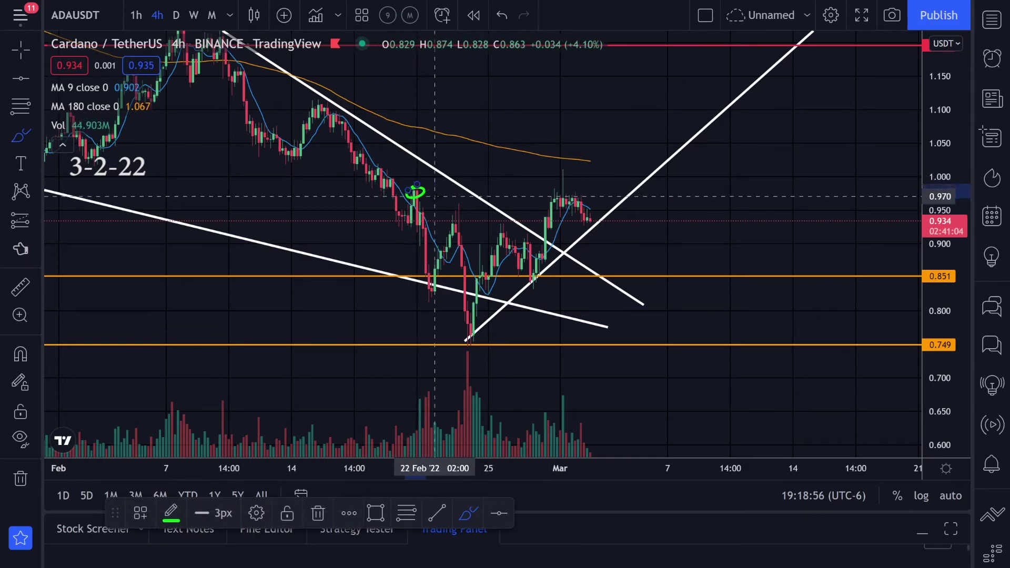
key("ctrl+z")
Step: Delete the falling wedge's upper trend line
left_click(24, 49)
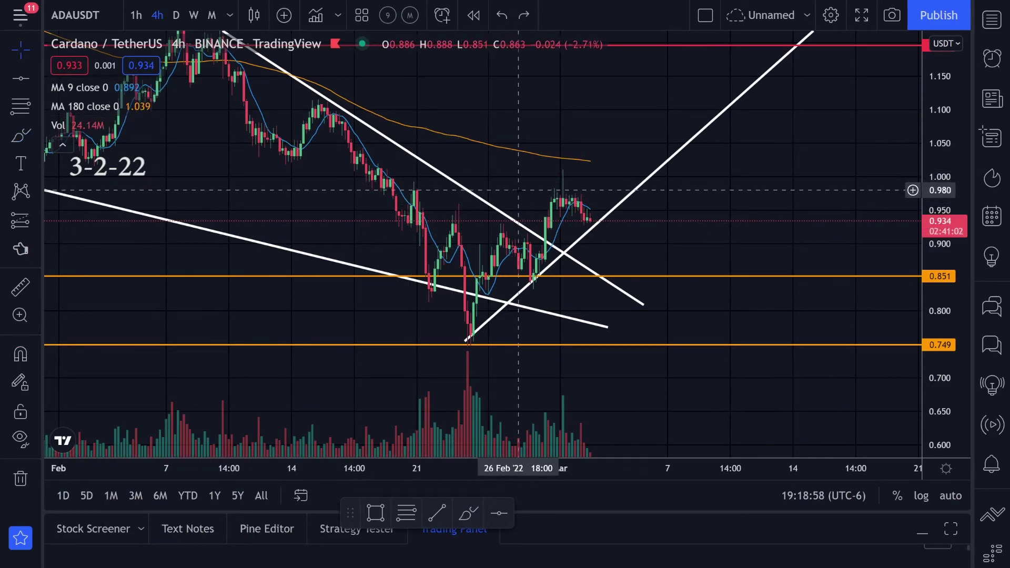
key("Delete")
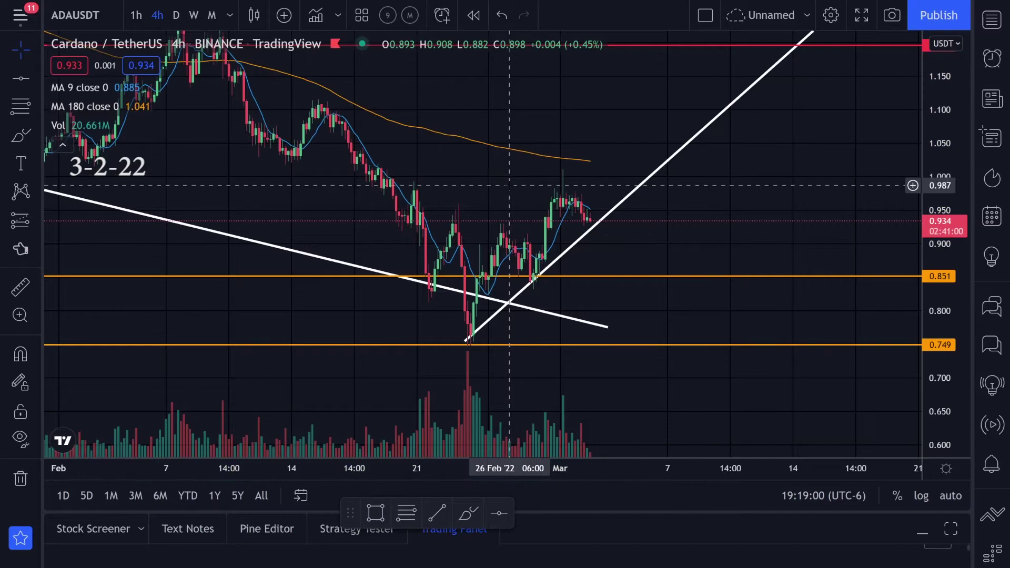
scroll(508, 202, "down", 2)
scroll(559, 202, "up", 2)
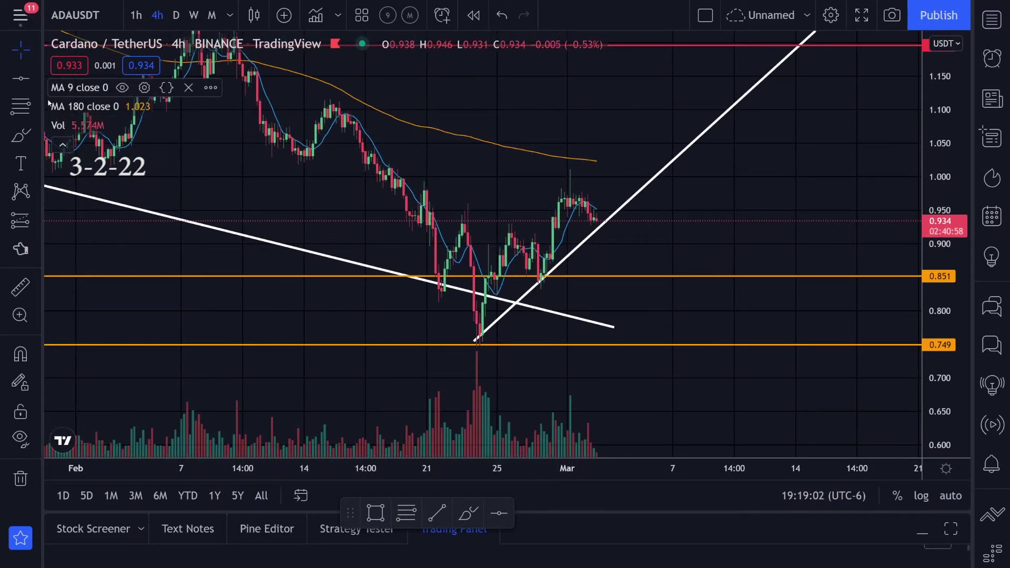
Step: Draw a trend line from the 20 February high at about 0.981 to the ascending trend line at about 0.968 in early March
mouse_move(66, 108)
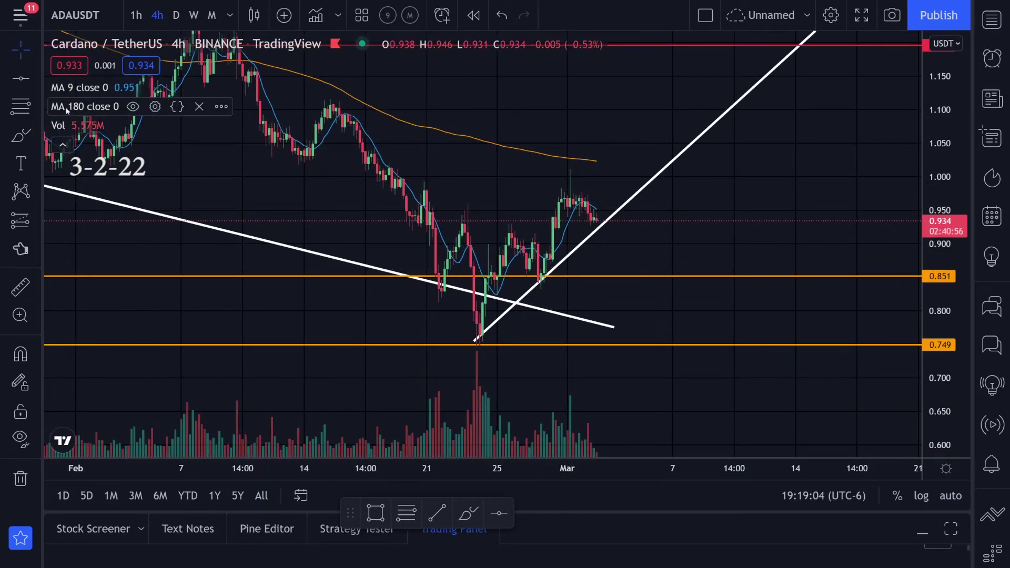
left_click(35, 80)
left_click(100, 77)
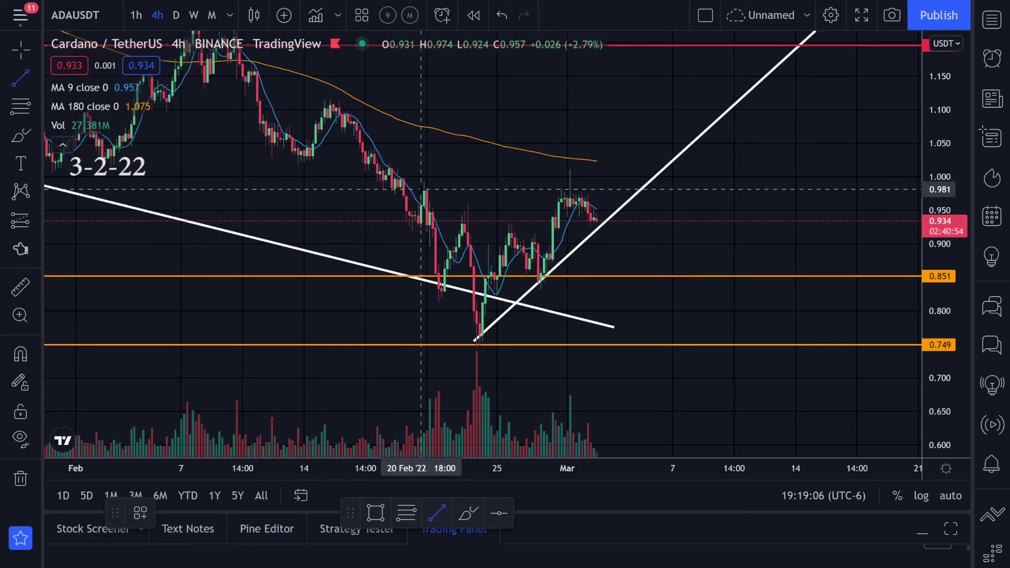
left_click(421, 189)
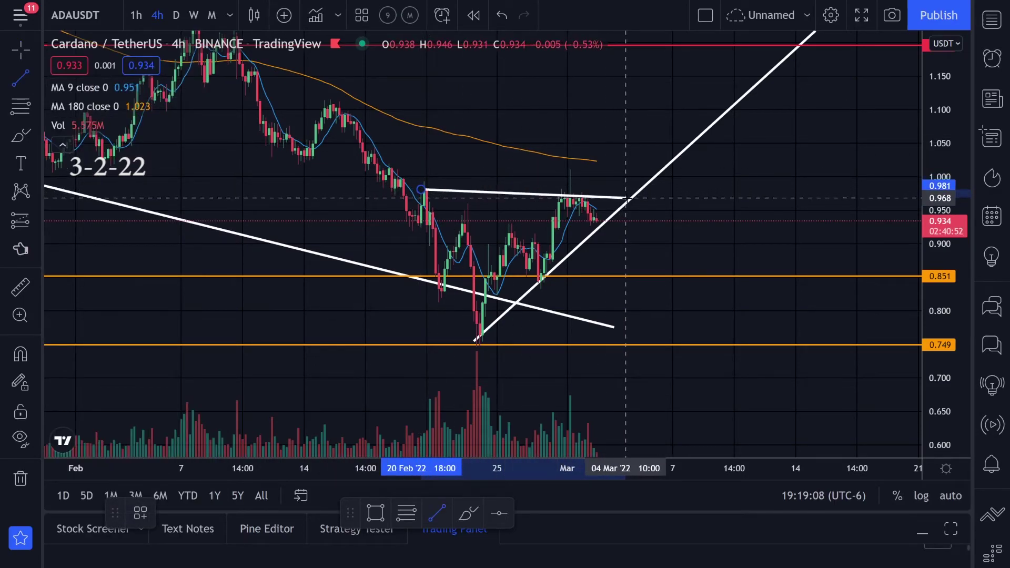
left_click(632, 198)
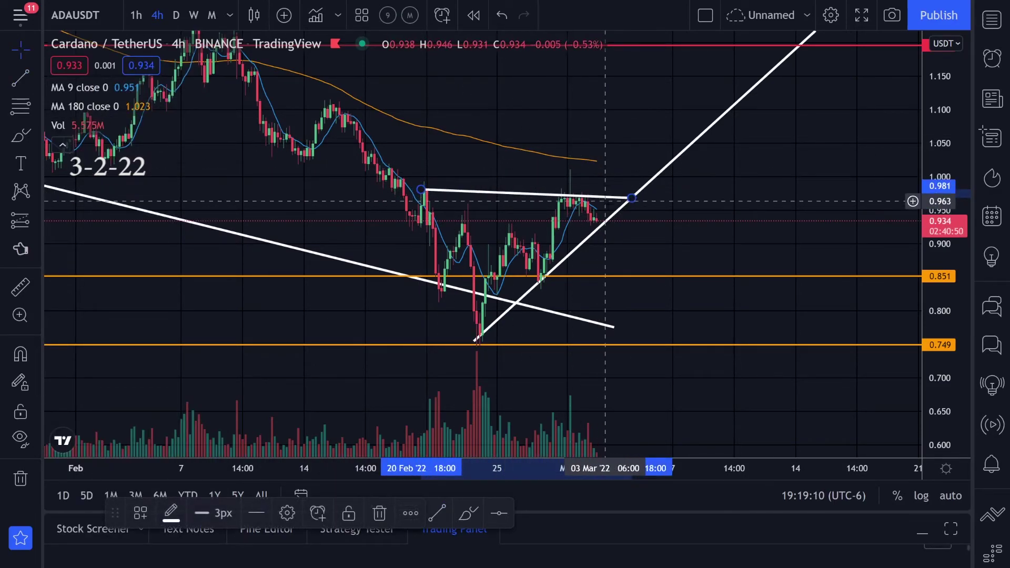
Step: Brush along the new resistance trend line and upward from the latest candles to the 180-period moving average, undoing both strokes
scroll(605, 223, "up", 1)
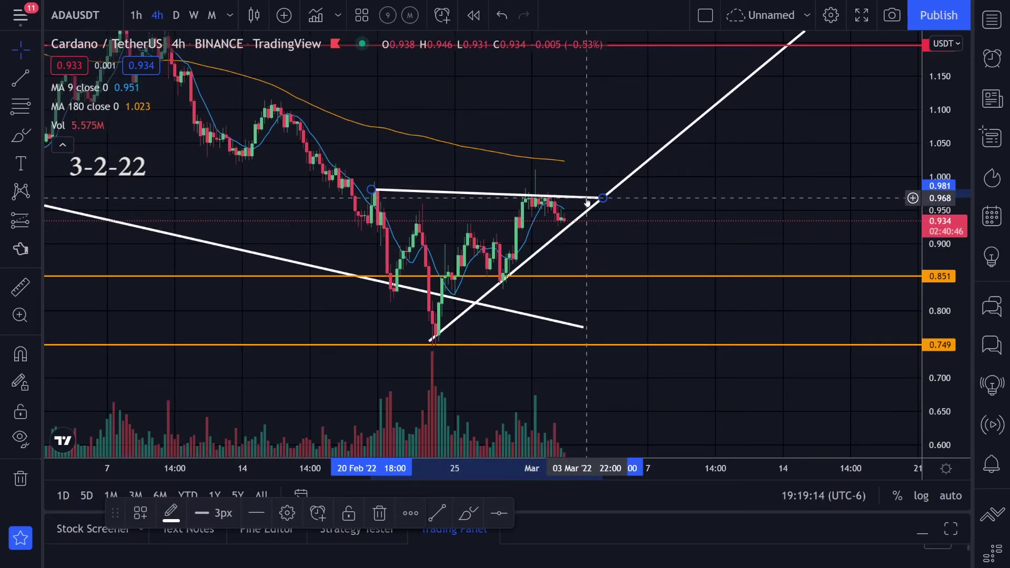
left_click(20, 135)
left_click_drag(345, 192, 596, 196)
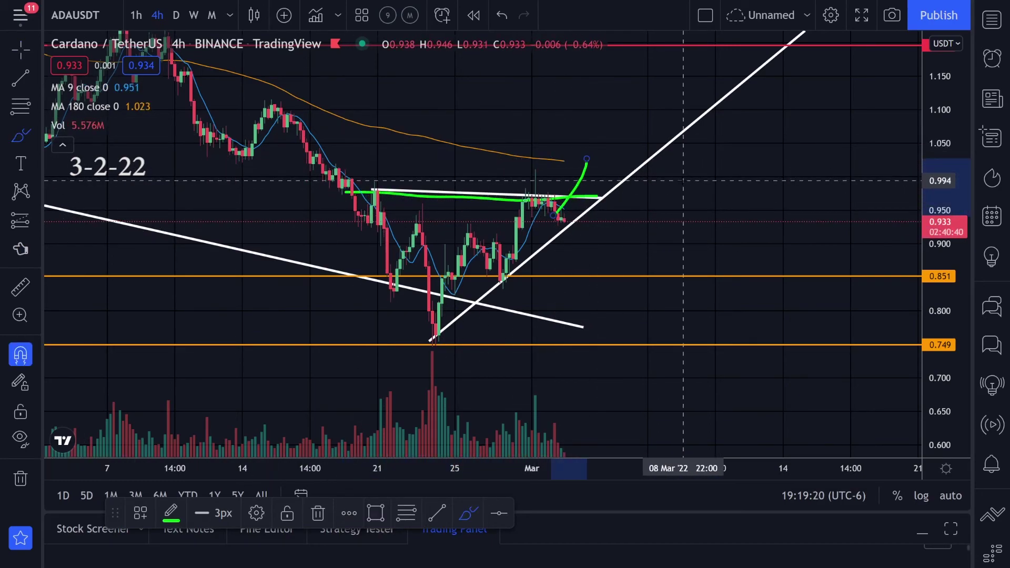
key("ctrl+z")
key("ctrl+z")
Step: Compress the price scale, brush a short mark just above the 1.196 resistance line in the second week of March, and undo it
left_click_drag(940, 120, 940, 246)
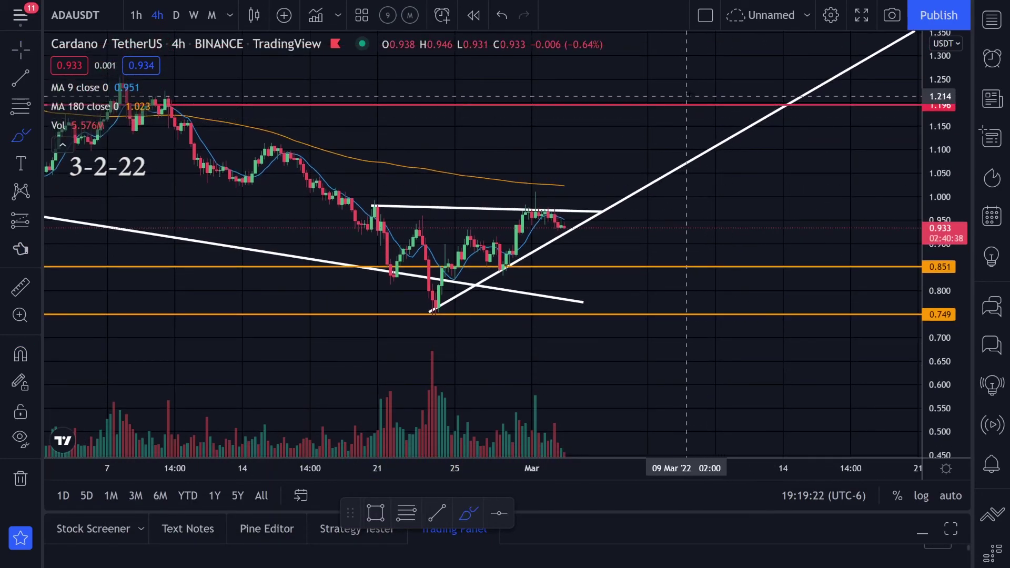
left_click_drag(686, 96, 686, 92)
key("ctrl+z")
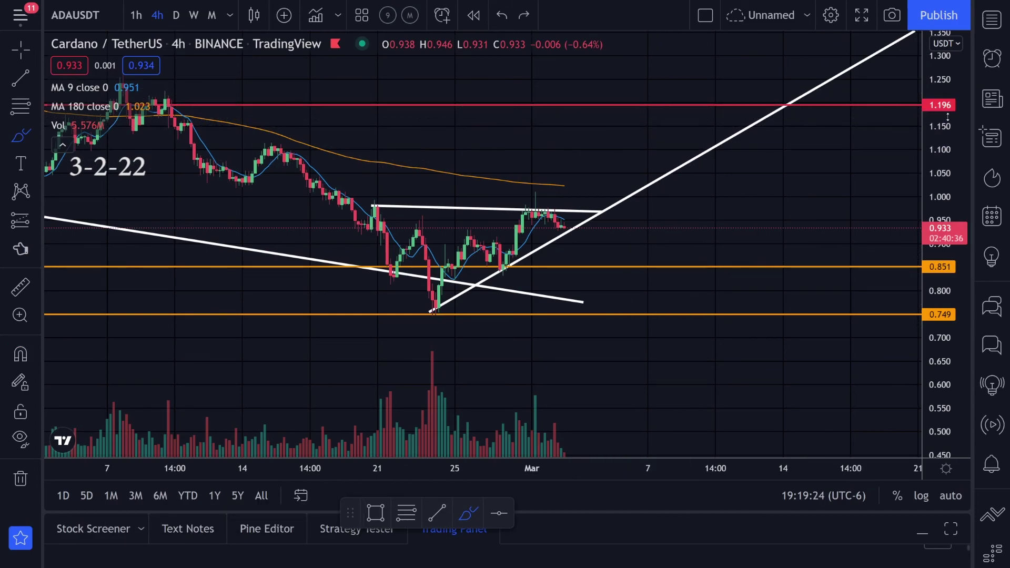